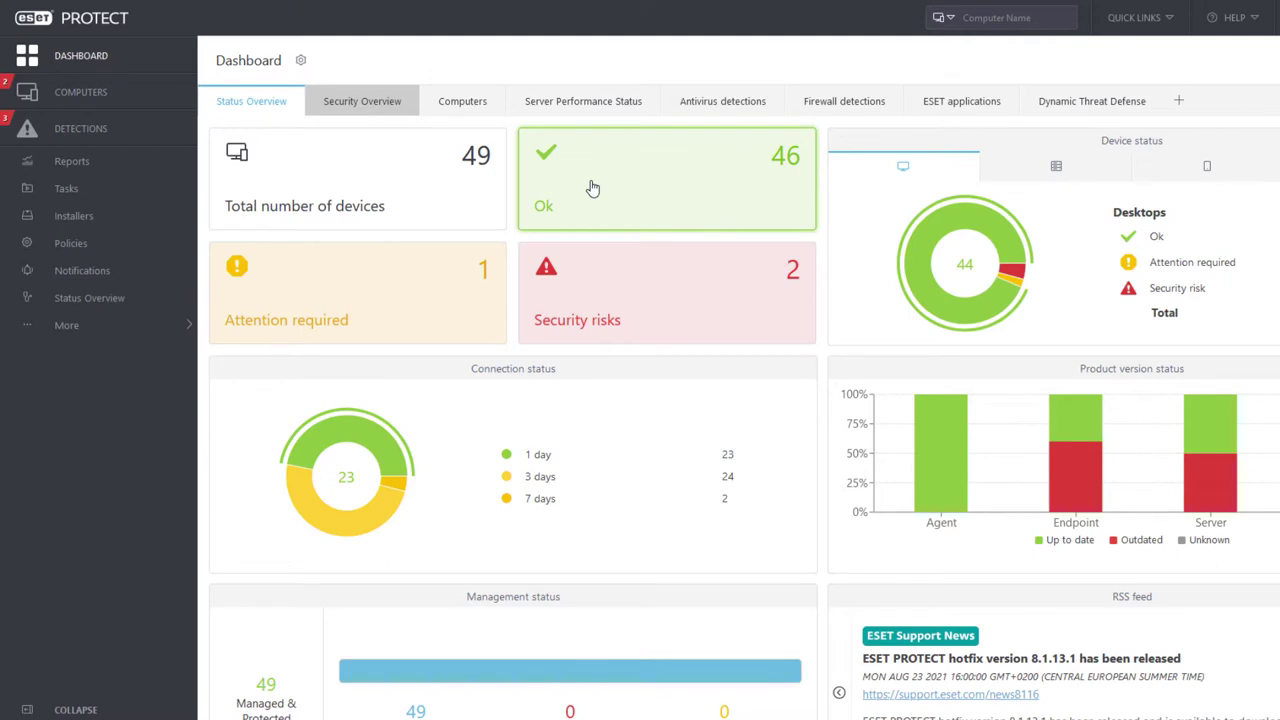
# Step: List the devices that require attention, open the alerts of pink-pc, and return to the dashboard
pyautogui.click(379, 312)
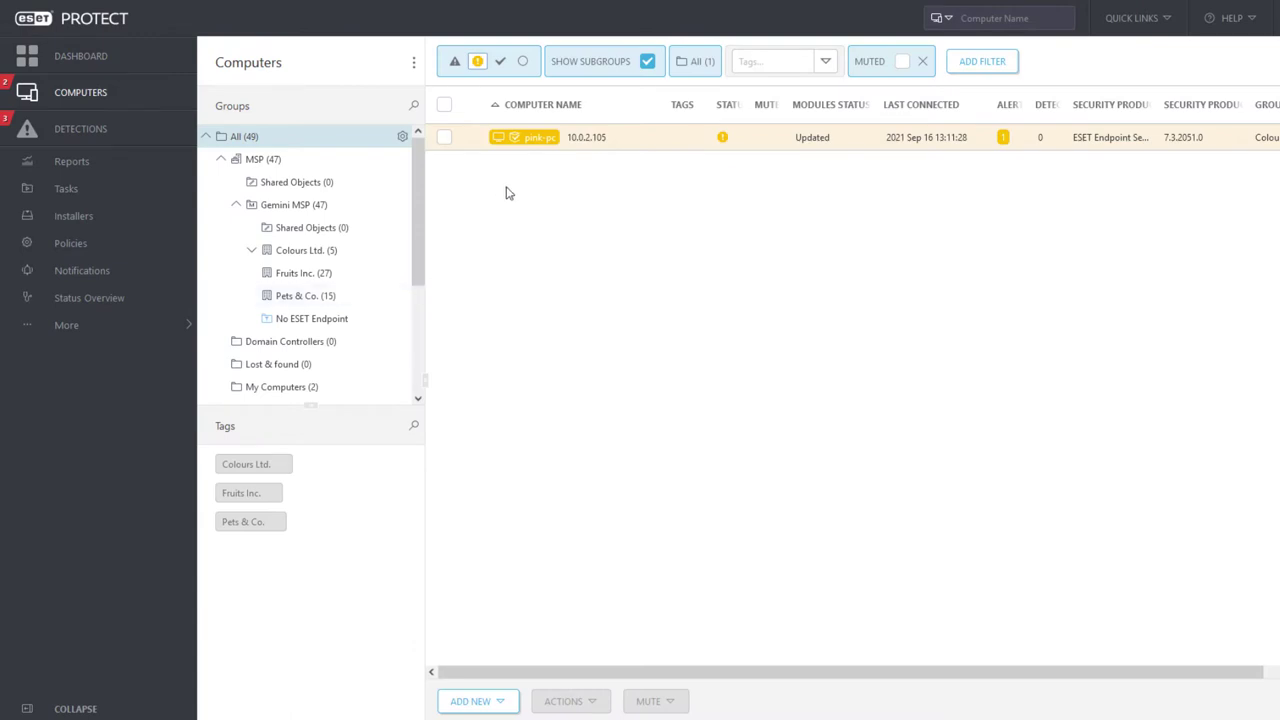
pyautogui.click(1005, 139)
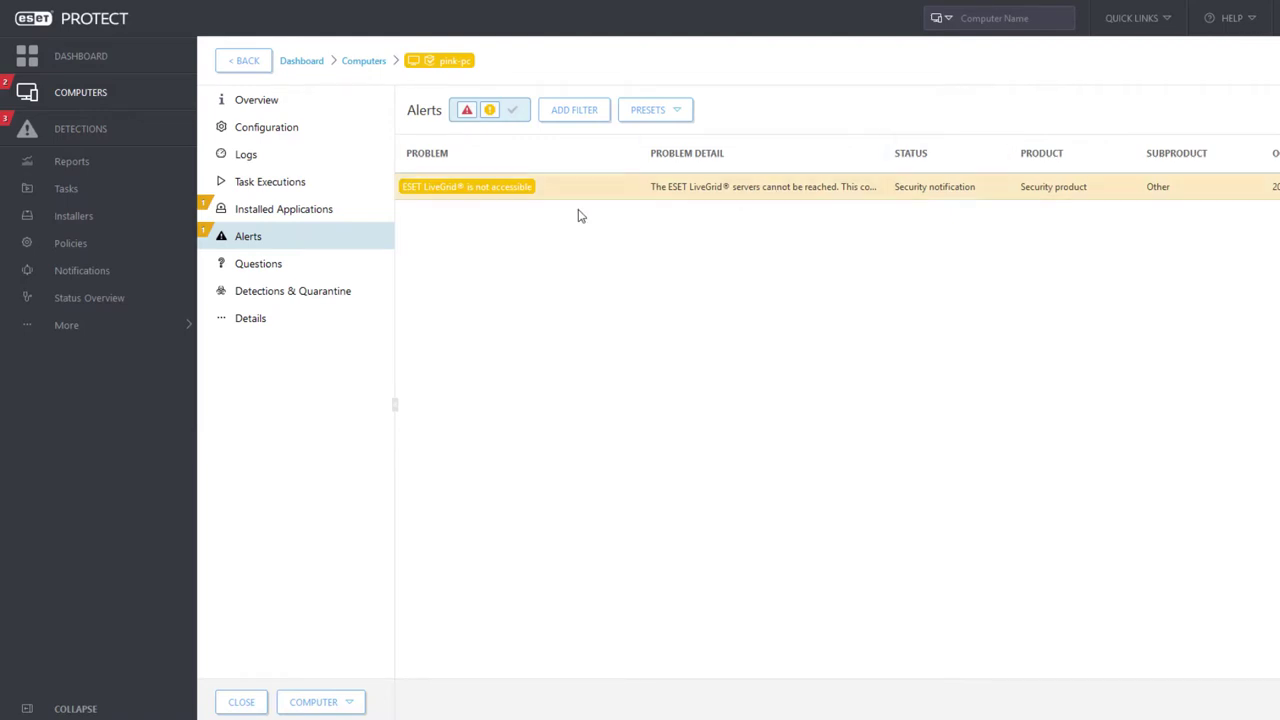
pyautogui.click(152, 70)
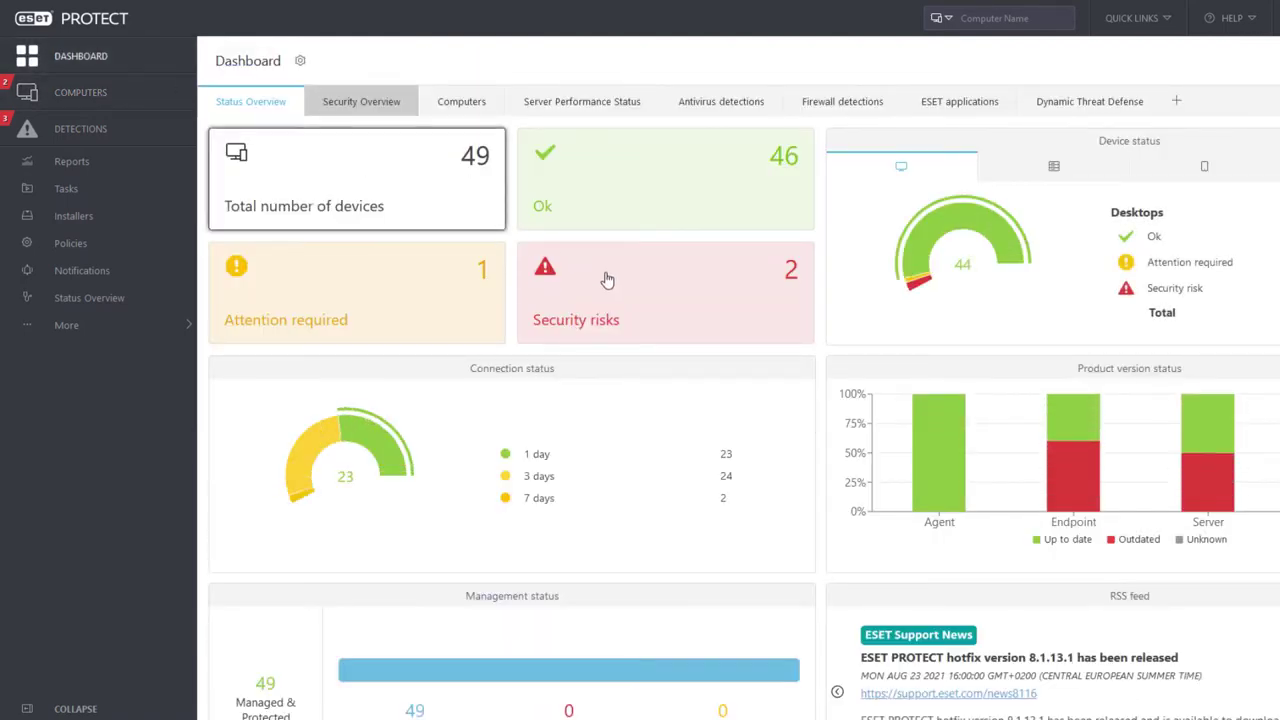
# Step: List the devices with security risks, return to the dashboard, and check the product version status of endpoints and servers
pyautogui.click(673, 304)
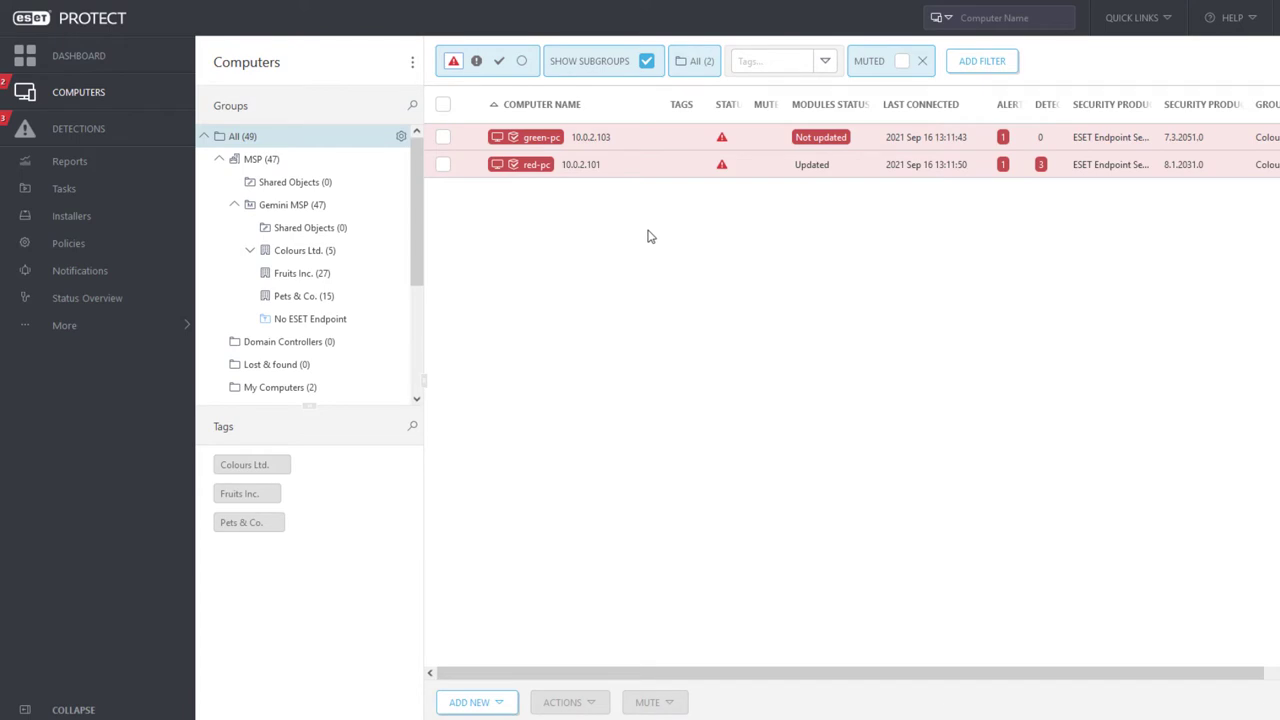
pyautogui.click(143, 64)
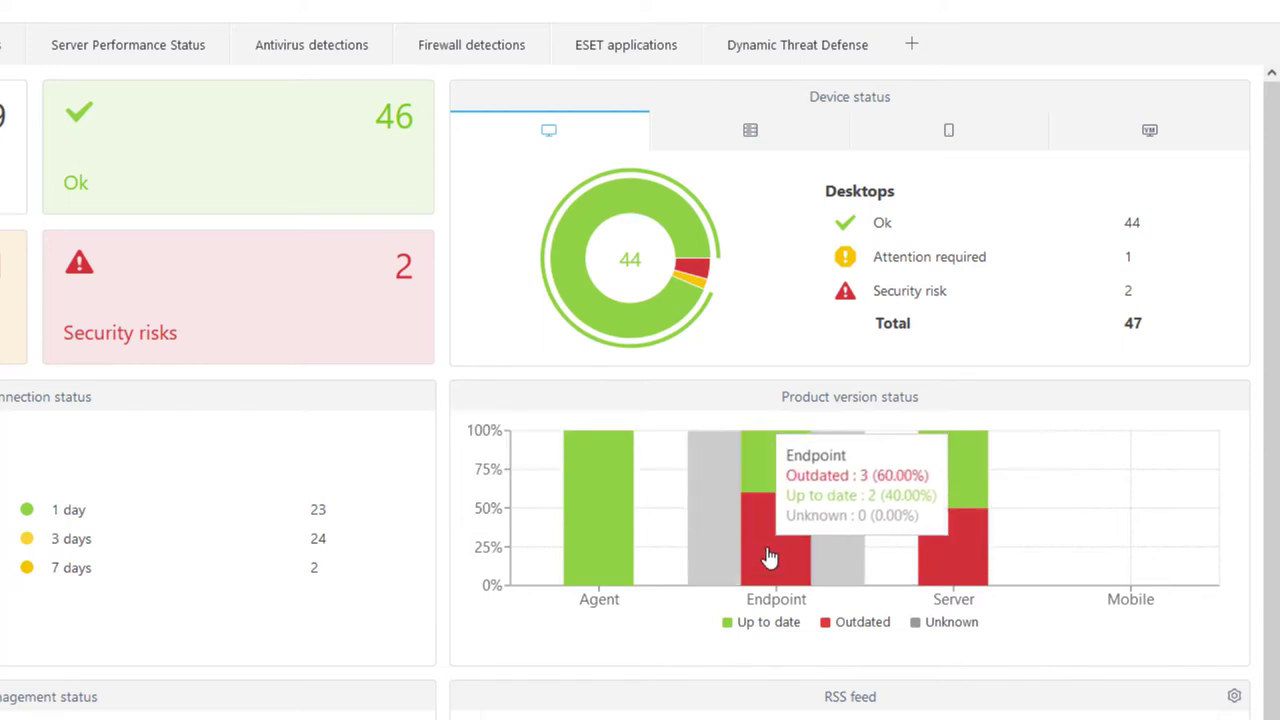
pyautogui.moveTo(941, 560)
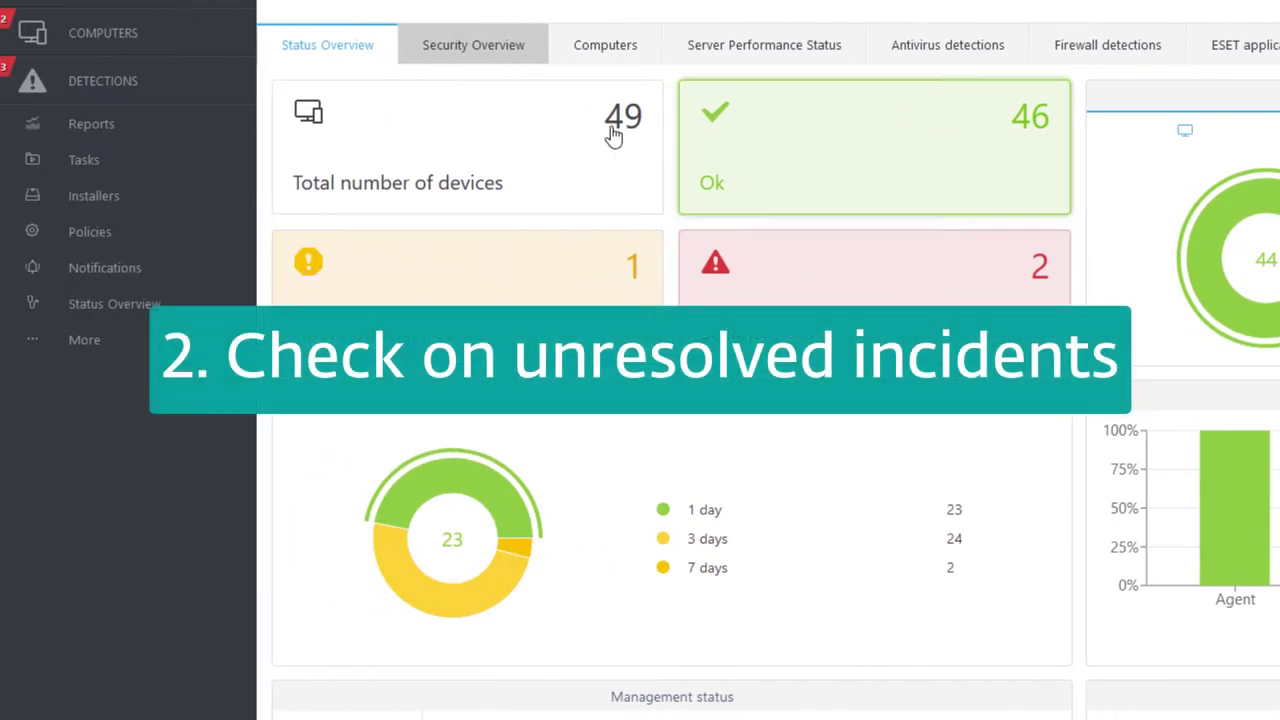
# Step: Review the critical unresolved detections from the Security Overview, then check the dashboard's top 10 computers with detections in the last 7 days
pyautogui.click(497, 42)
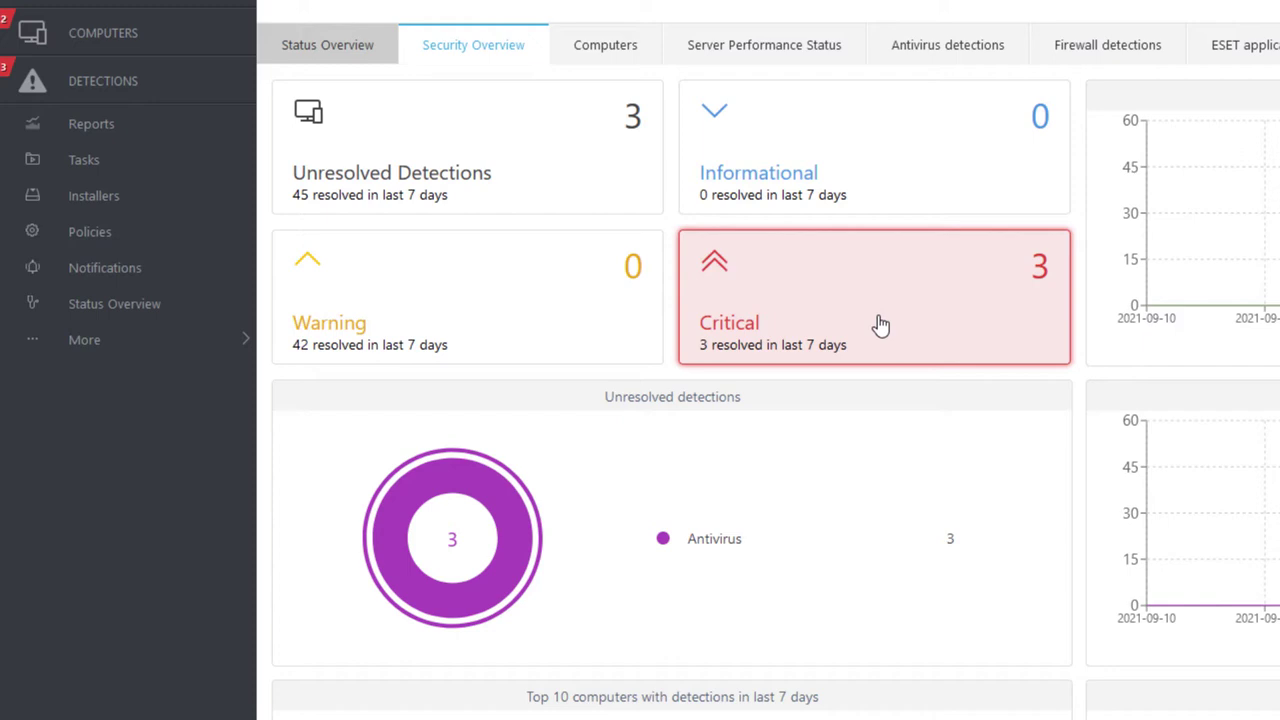
pyautogui.click(879, 325)
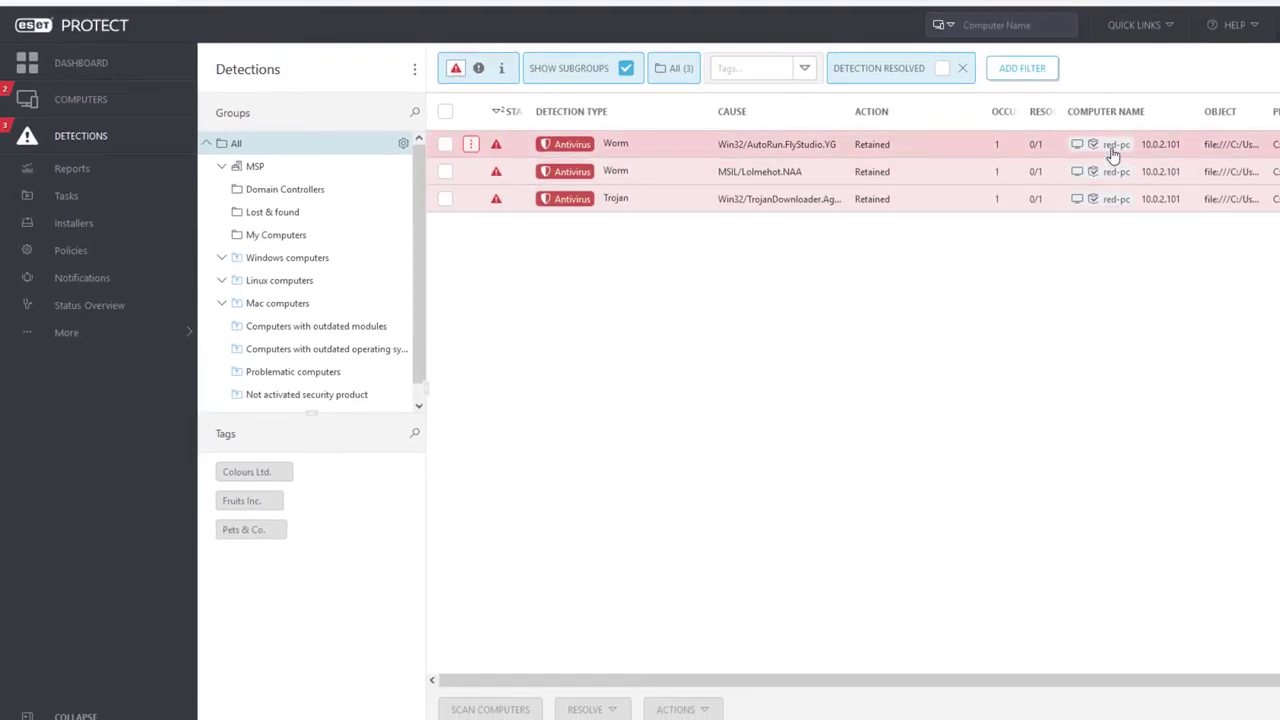
pyautogui.click(97, 66)
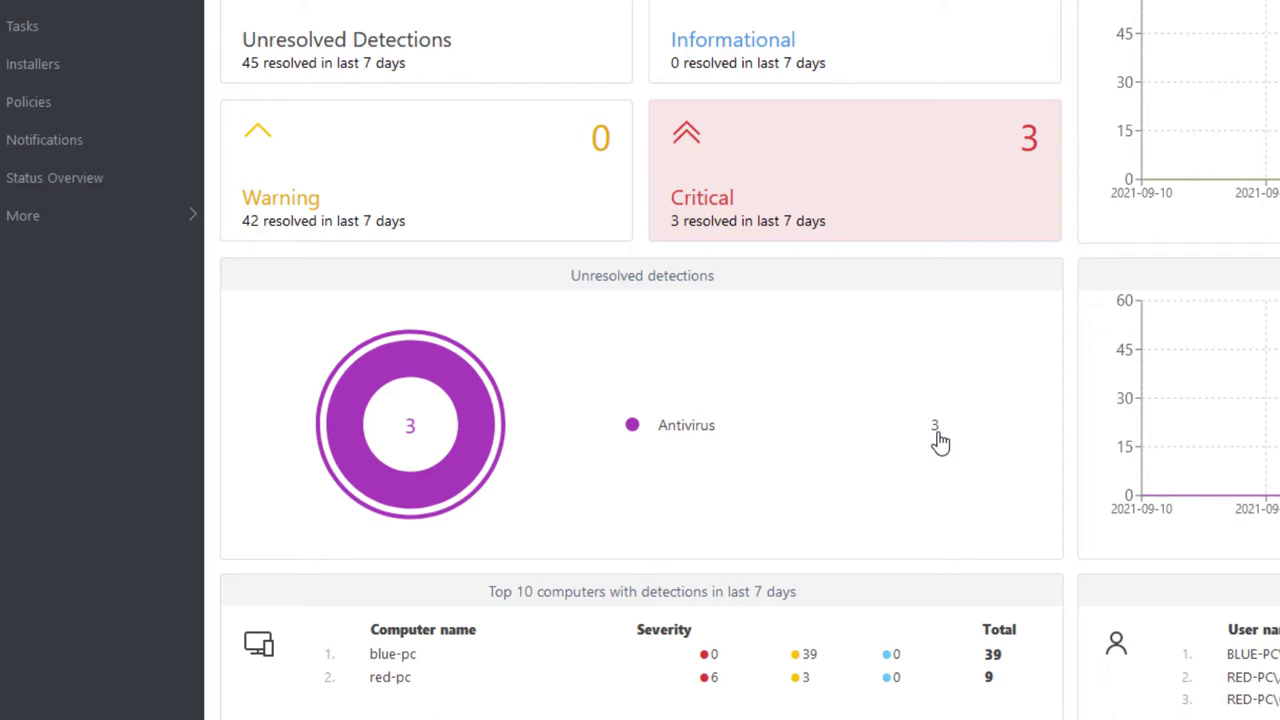
pyautogui.scroll(-2, 940, 440)
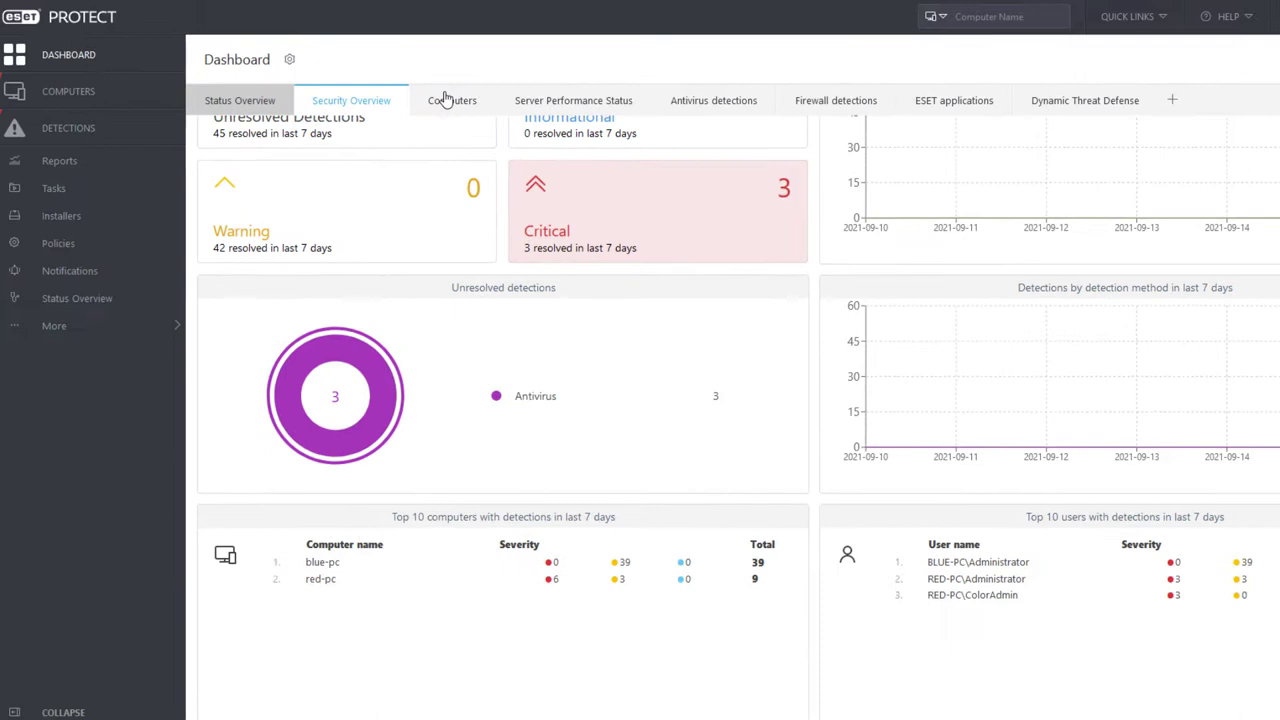
# Step: Examine the dashboard's Computers reports, checking the computer statuses and each segment of the top computer problems chart
pyautogui.click(455, 106)
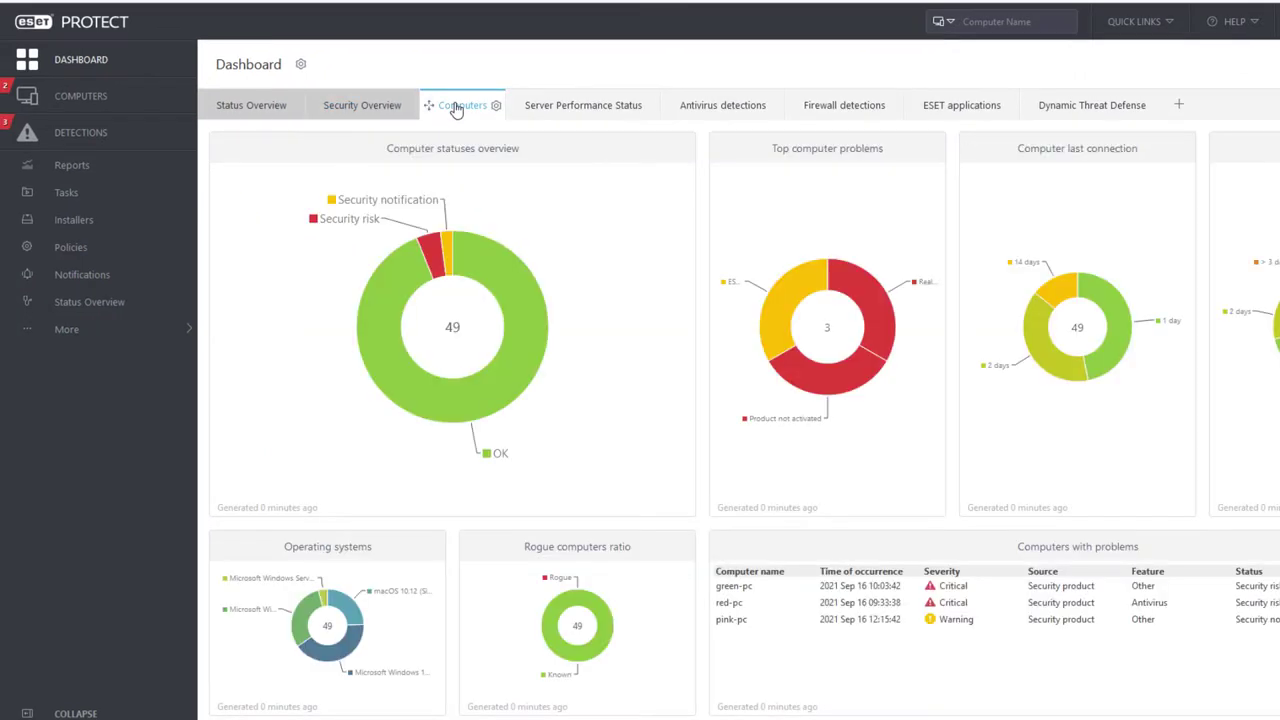
pyautogui.moveTo(521, 318)
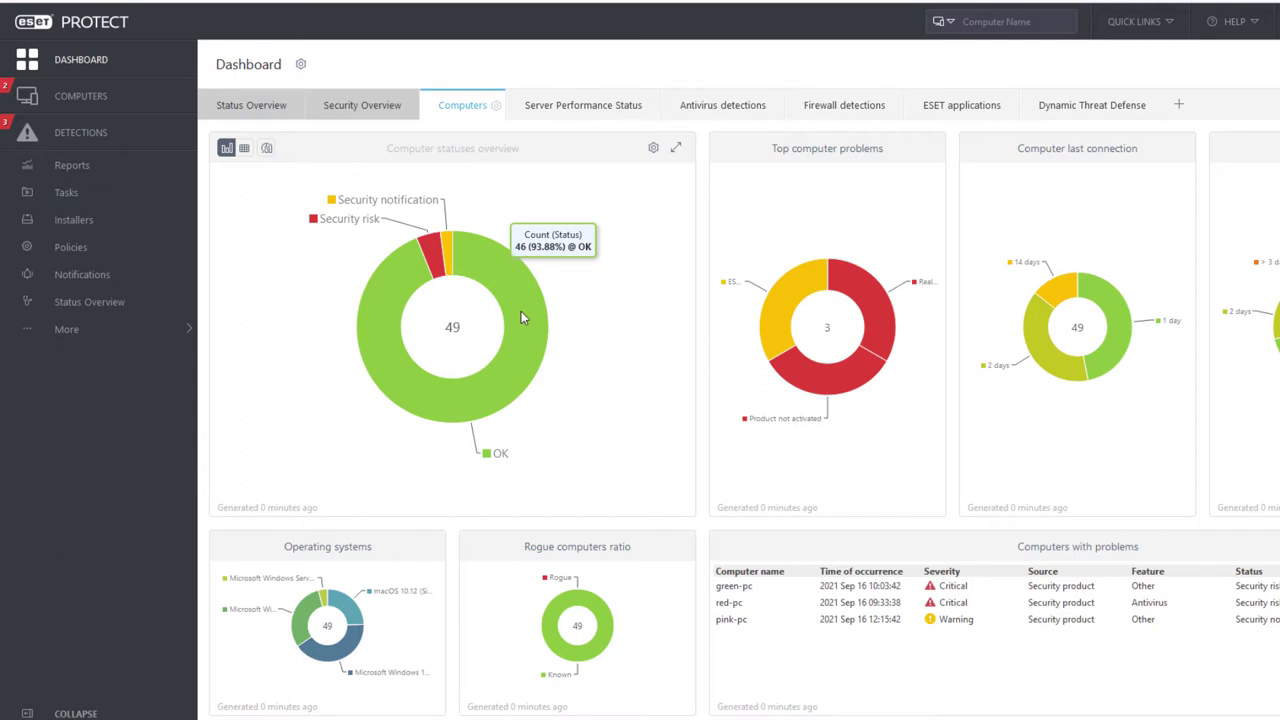
pyautogui.moveTo(434, 255)
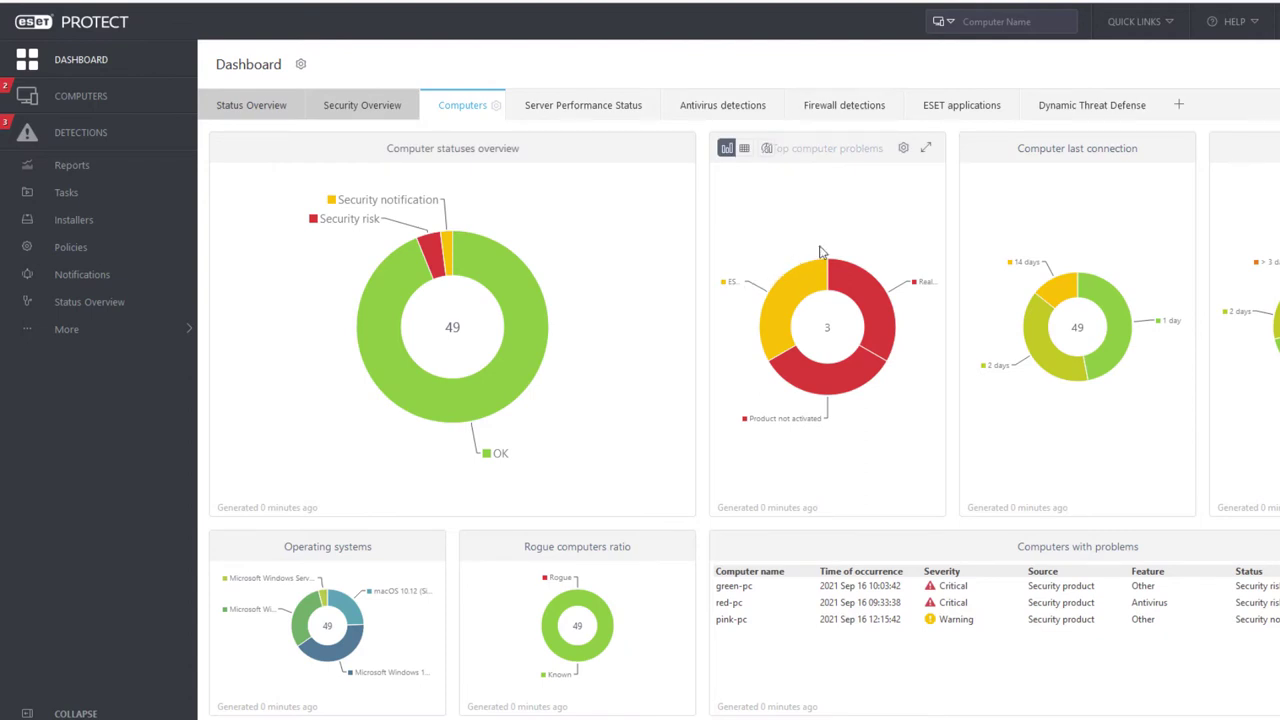
pyautogui.moveTo(881, 309)
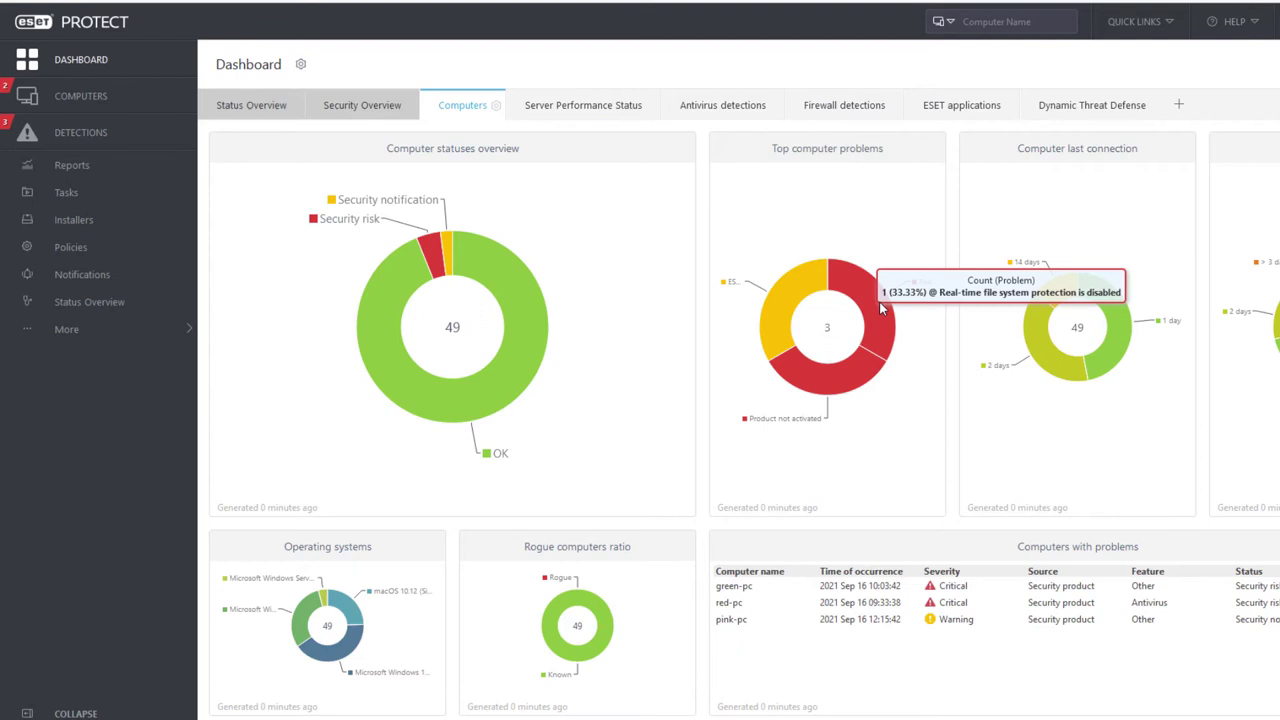
pyautogui.moveTo(844, 378)
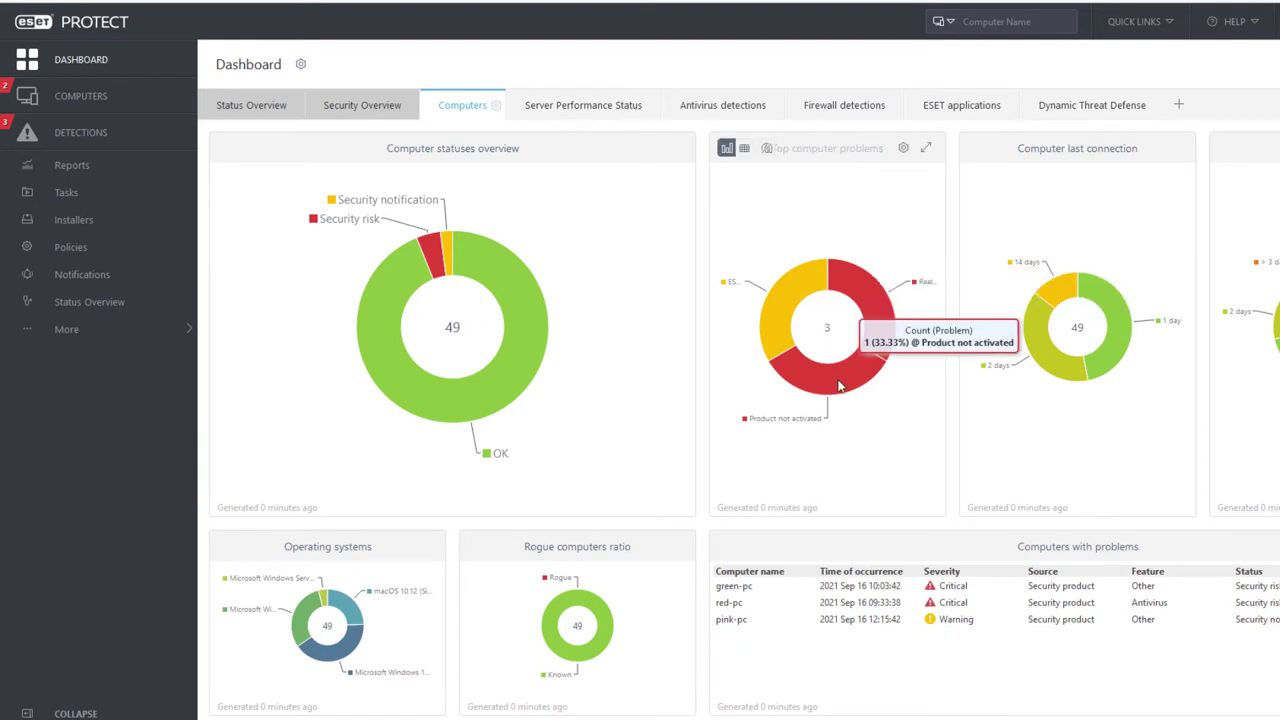
pyautogui.moveTo(778, 320)
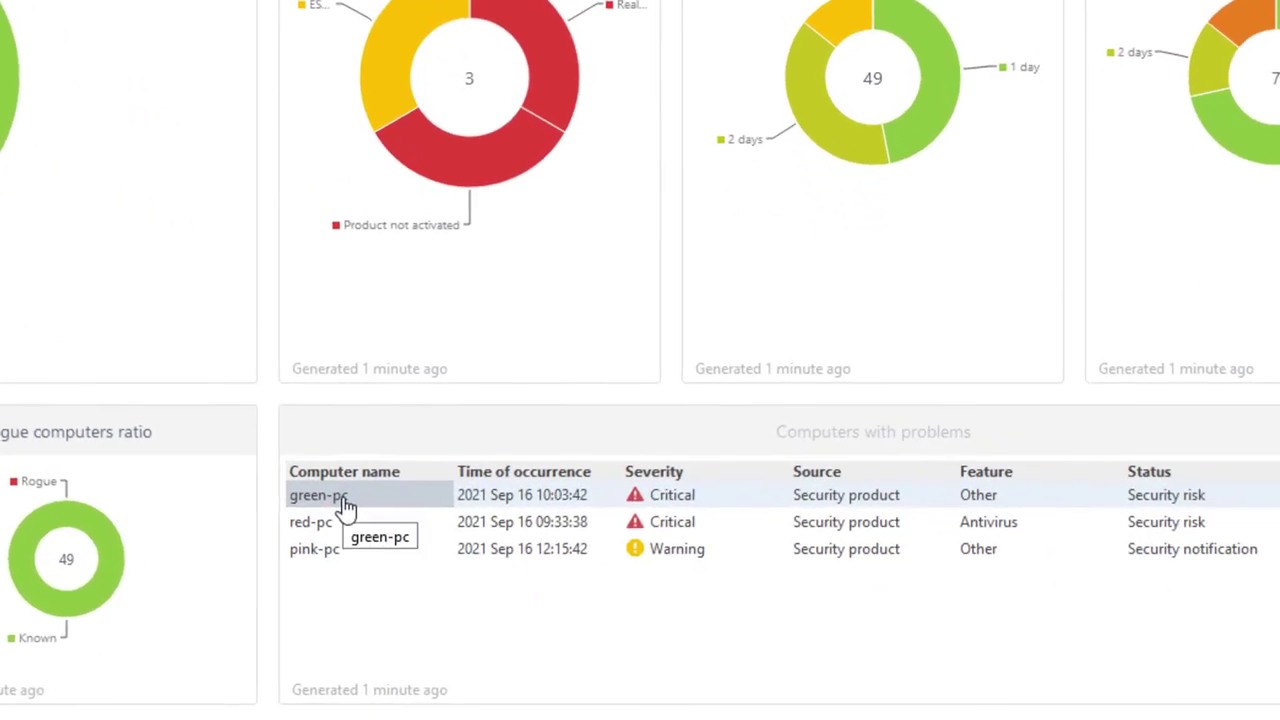
# Step: Start a product activation task for green-pc from the computers with problems and name it "Product activation green-pc"
pyautogui.click(565, 584)
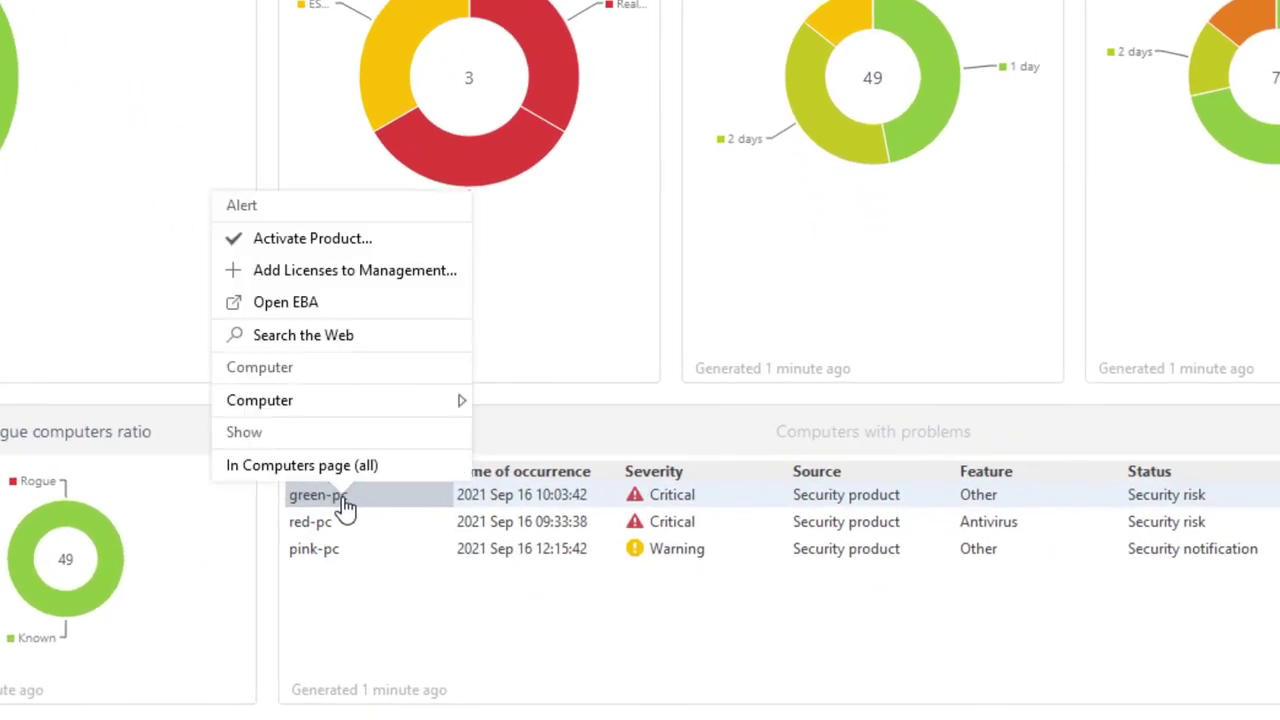
pyautogui.click(343, 239)
pyautogui.write('Product activation green-')
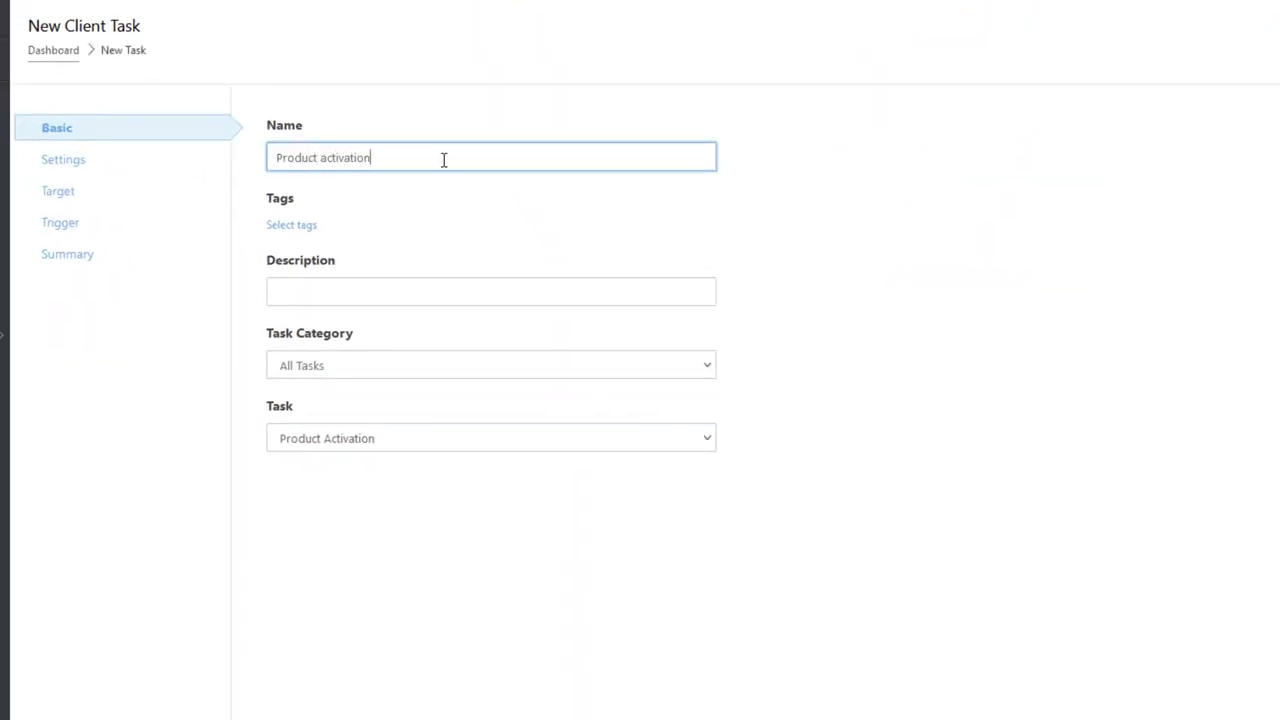
pyautogui.write('pc')
# Step: Assign the Colours Ltd. ESET Endpoint Security + ESET Server Security license with 5/200 units to the activation task
pyautogui.click(63, 161)
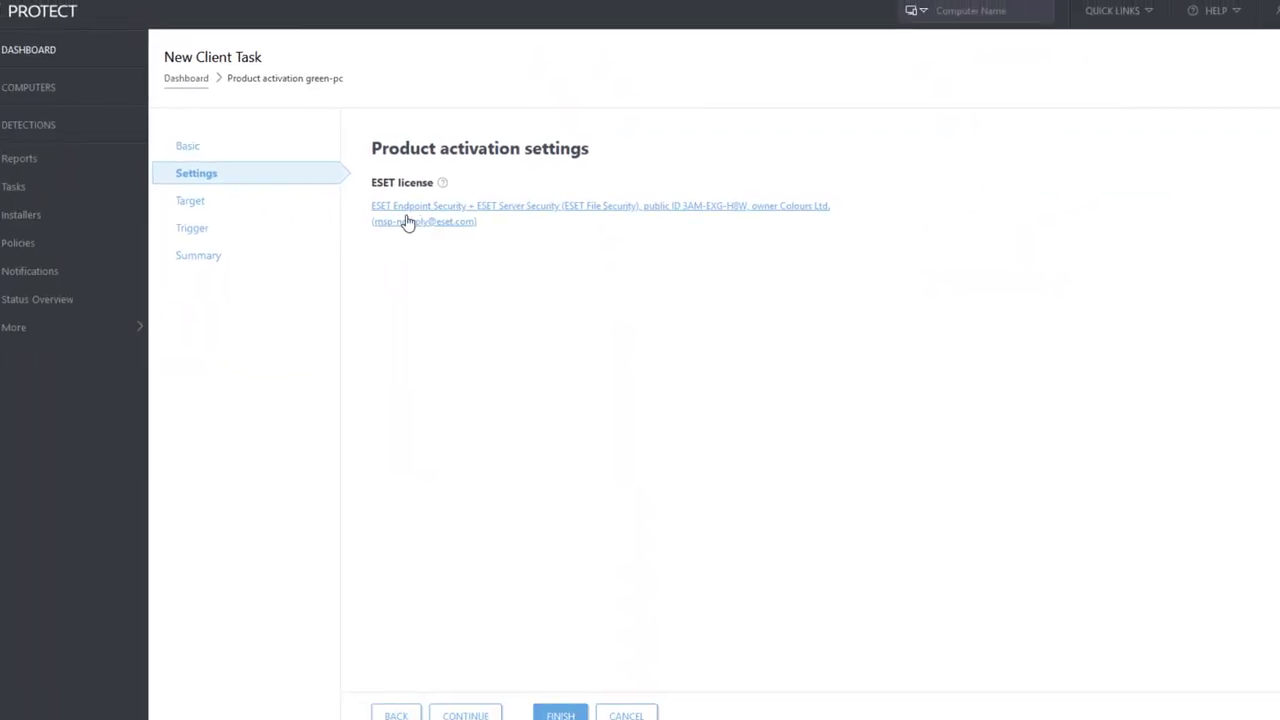
pyautogui.click(306, 212)
pyautogui.click(385, 380)
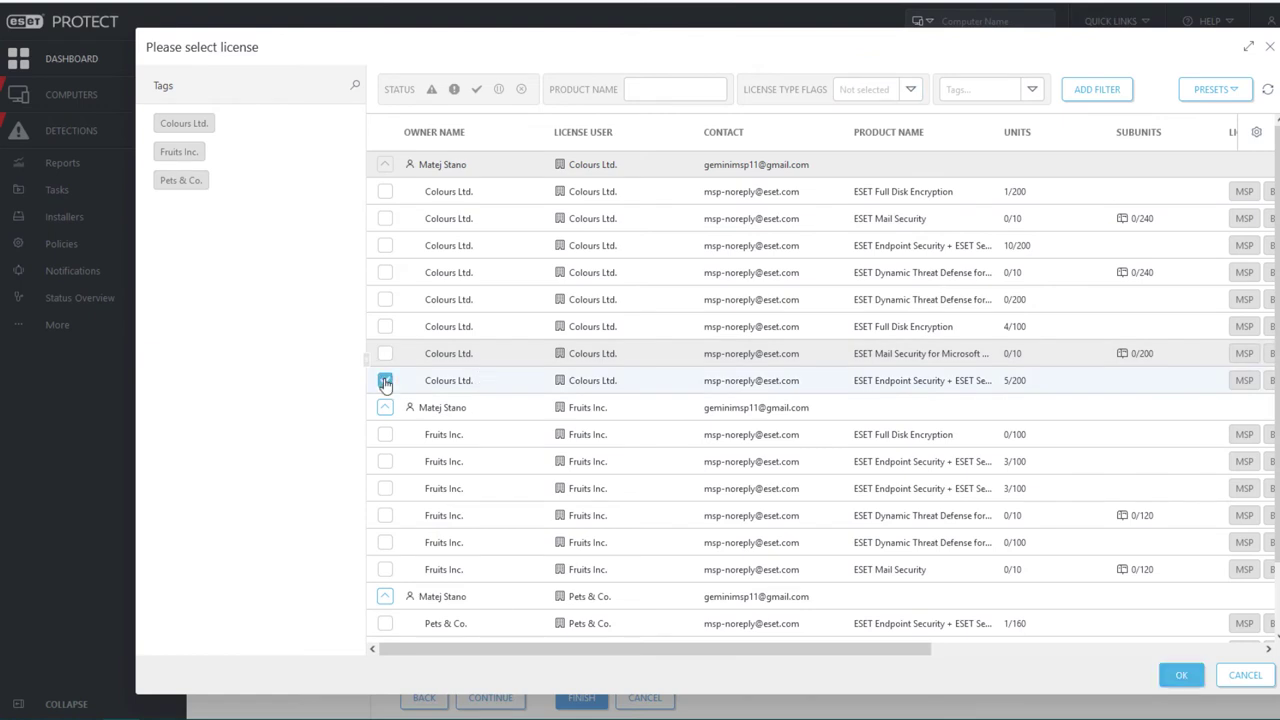
pyautogui.click(1183, 677)
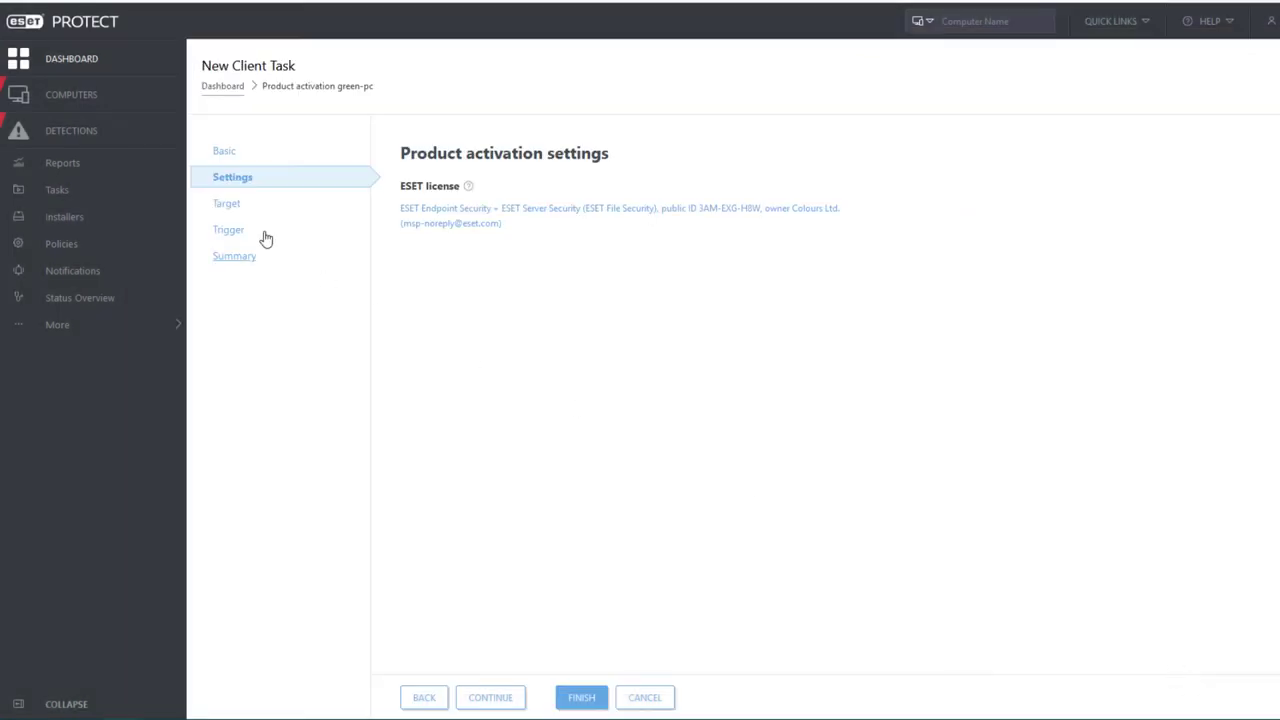
# Step: Review the target and trigger of the green-pc activation task and finish creating it
pyautogui.click(229, 205)
pyautogui.click(228, 228)
pyautogui.click(602, 697)
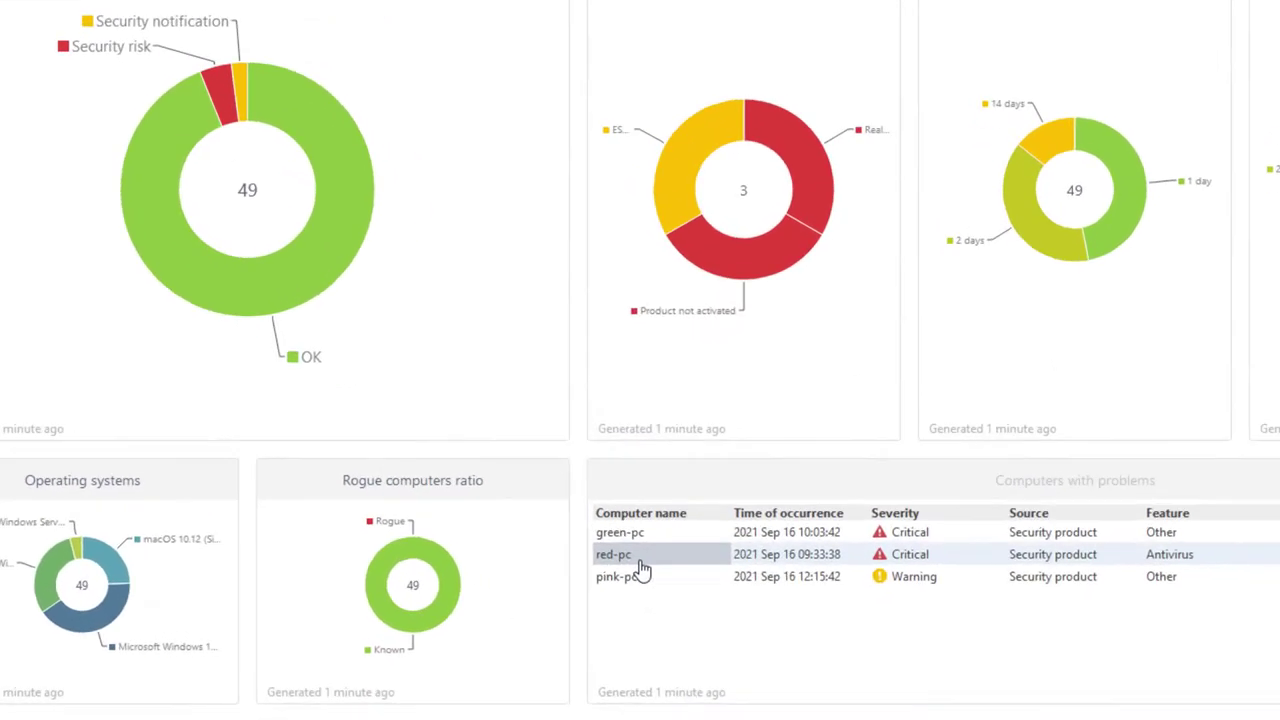
# Step: Apply the fix for red-pc's real-time file system protection problem and refresh the dashboard's Computers reports
pyautogui.click(730, 594)
pyautogui.click(446, 270)
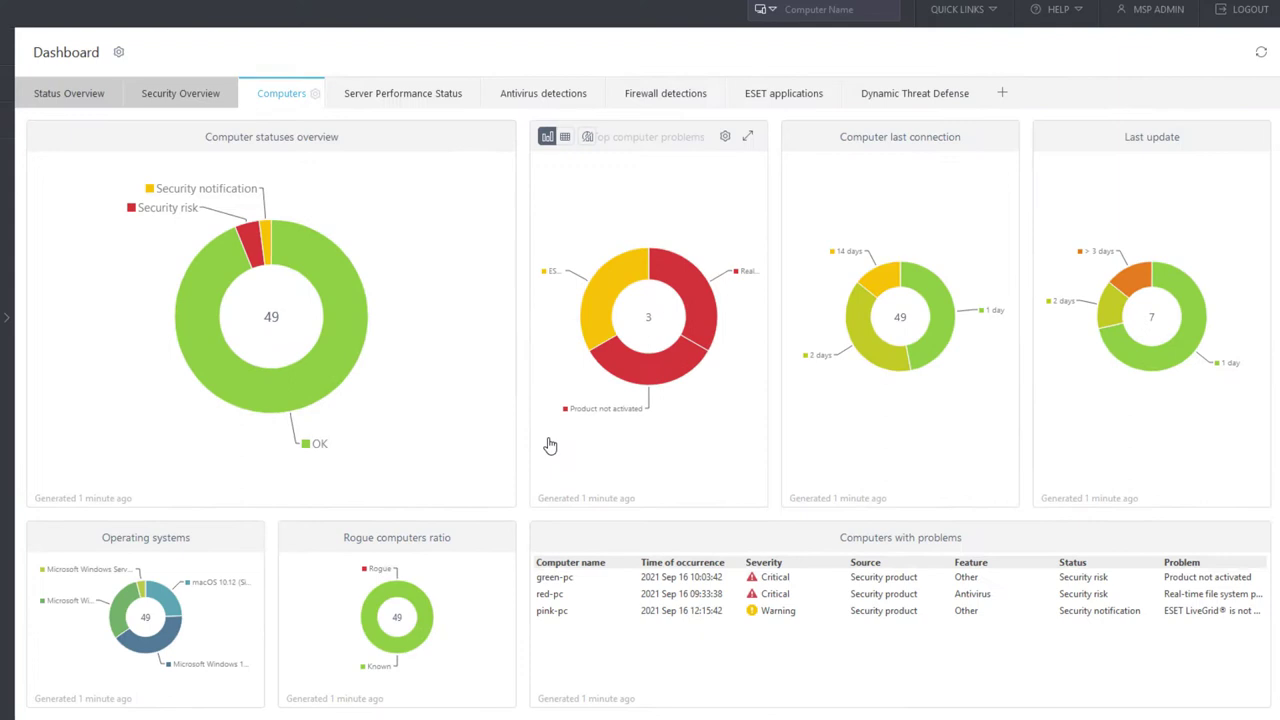
pyautogui.click(1254, 60)
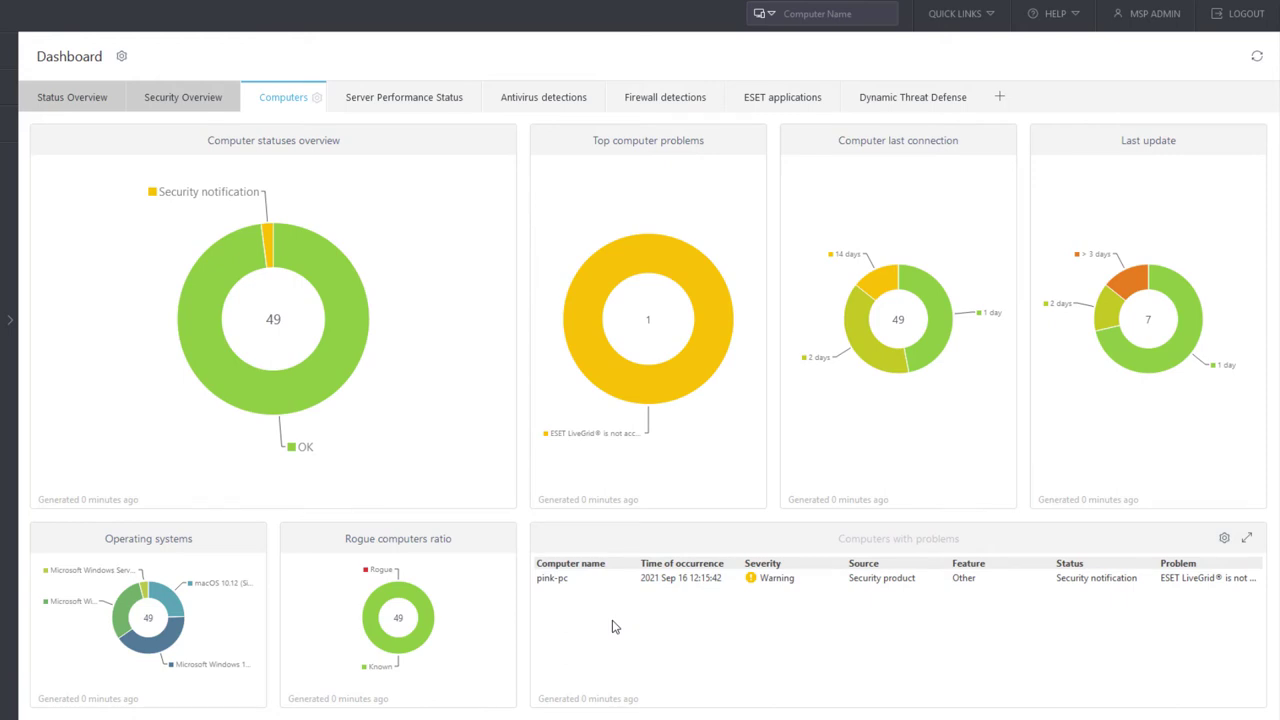
# Step: Check the Server Performance Status reports and the antivirus detection reports on the dashboard
pyautogui.click(389, 102)
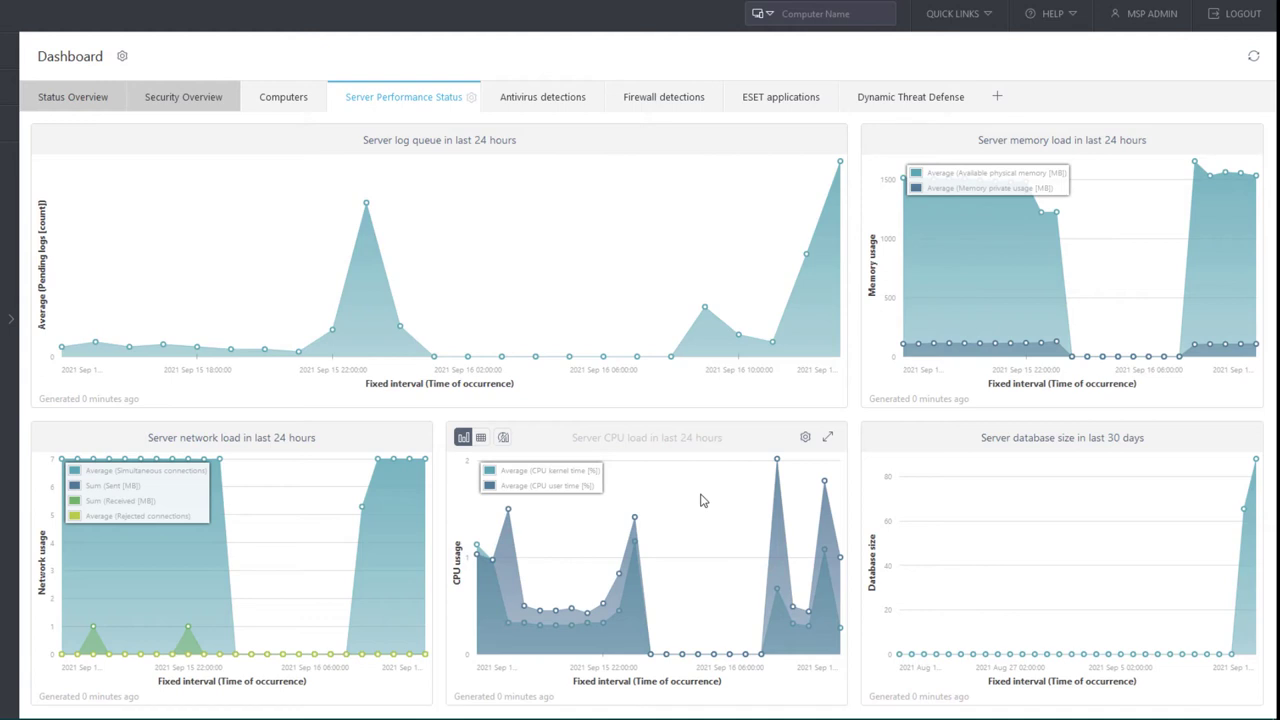
pyautogui.click(543, 103)
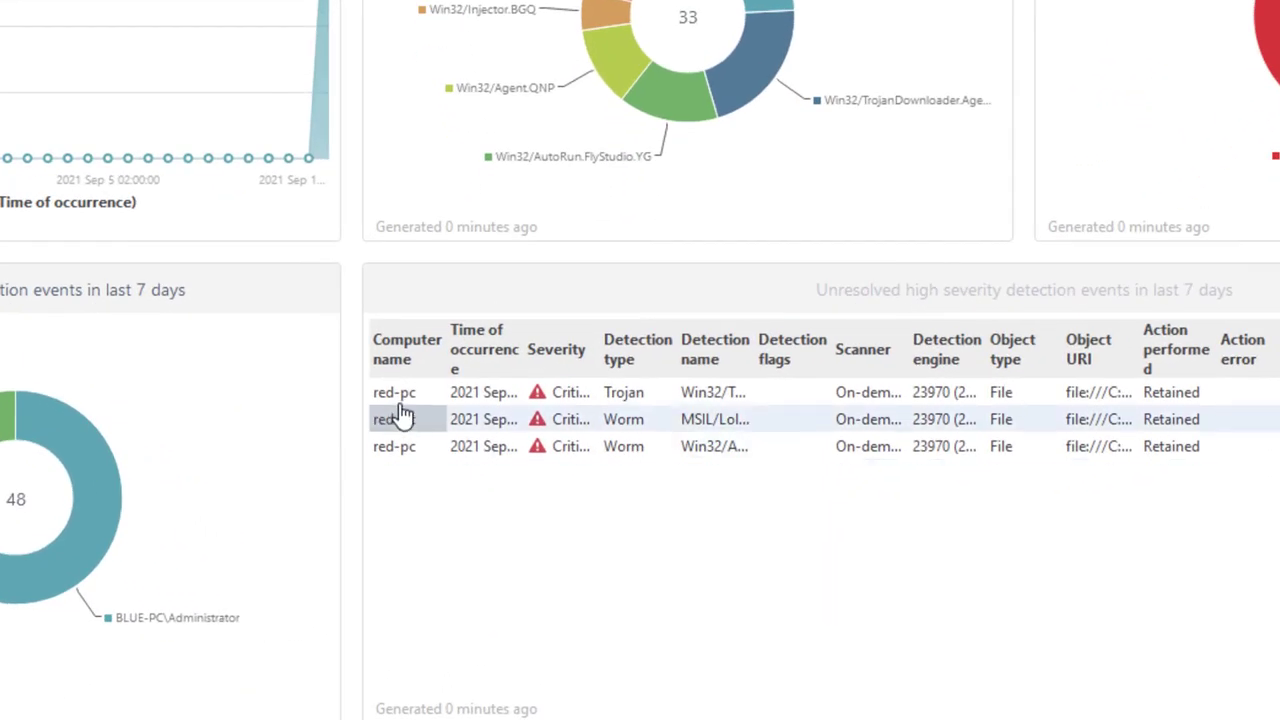
# Step: Create a Scan Path task for red-pc's unresolved trojan detection, reviewing its In-Depth Scan settings, cleaning option, scan targets and target computer
pyautogui.rightClick(402, 392)
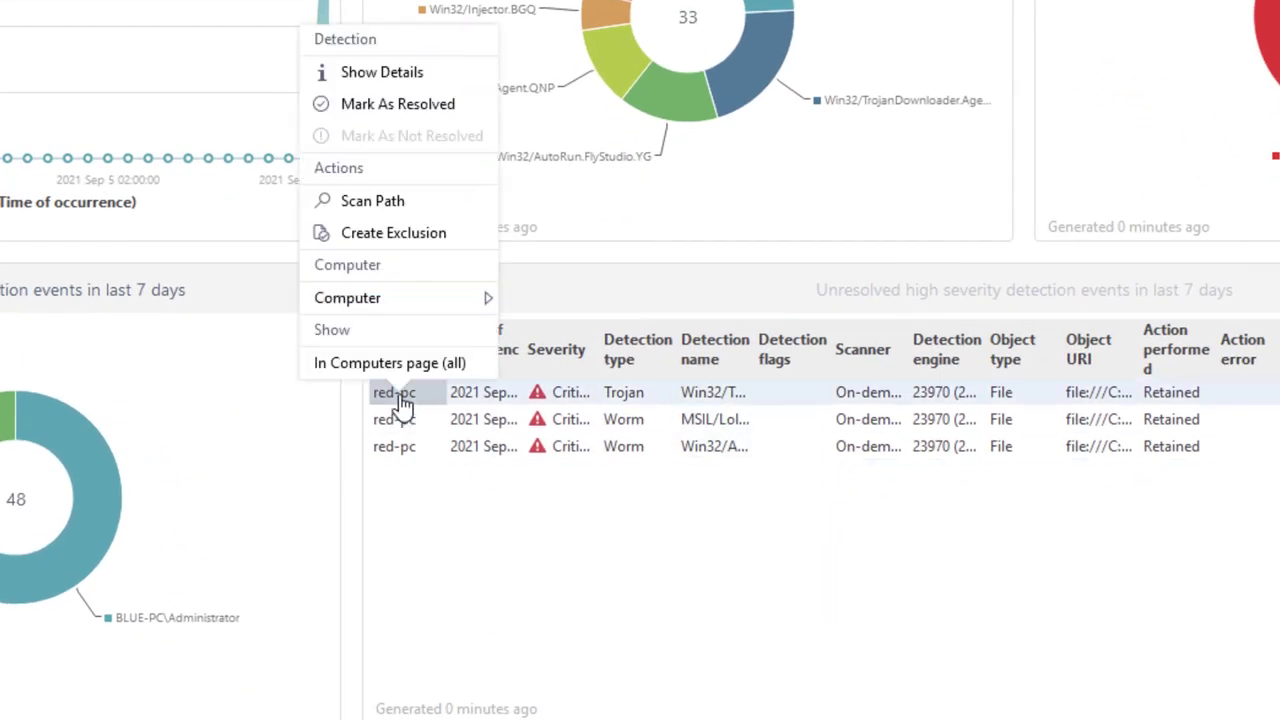
pyautogui.click(405, 203)
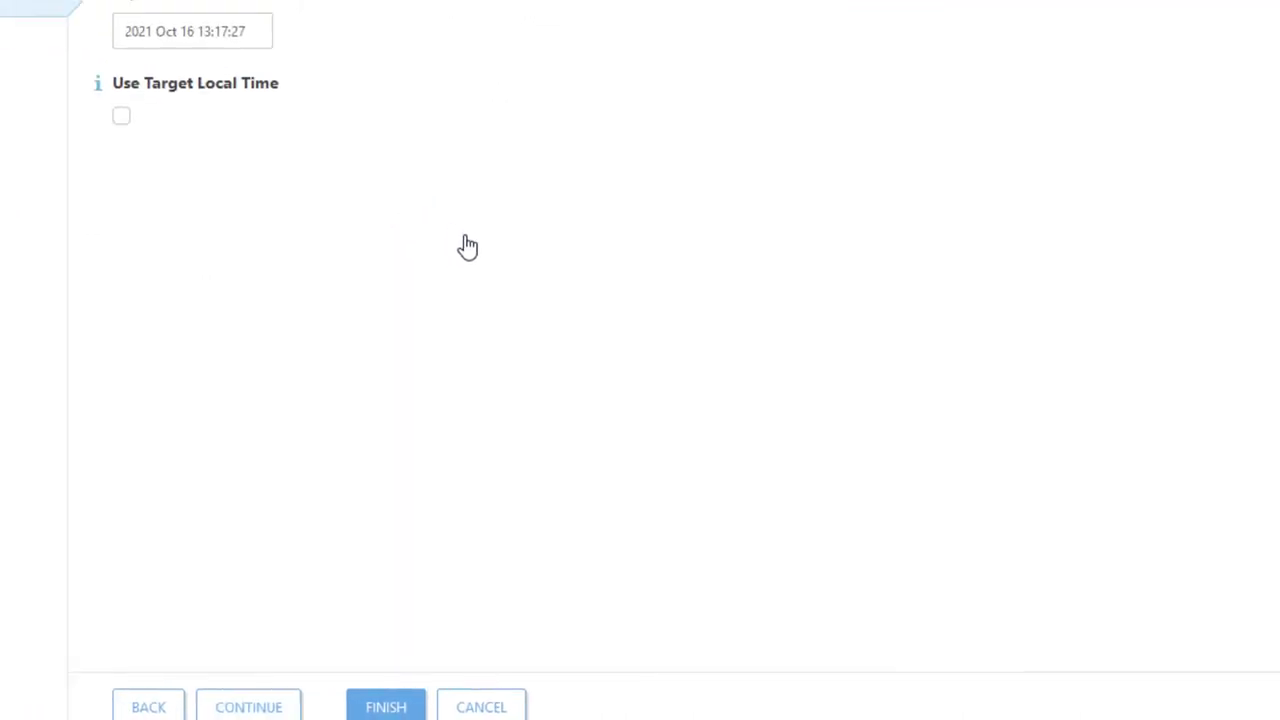
pyautogui.click(238, 134)
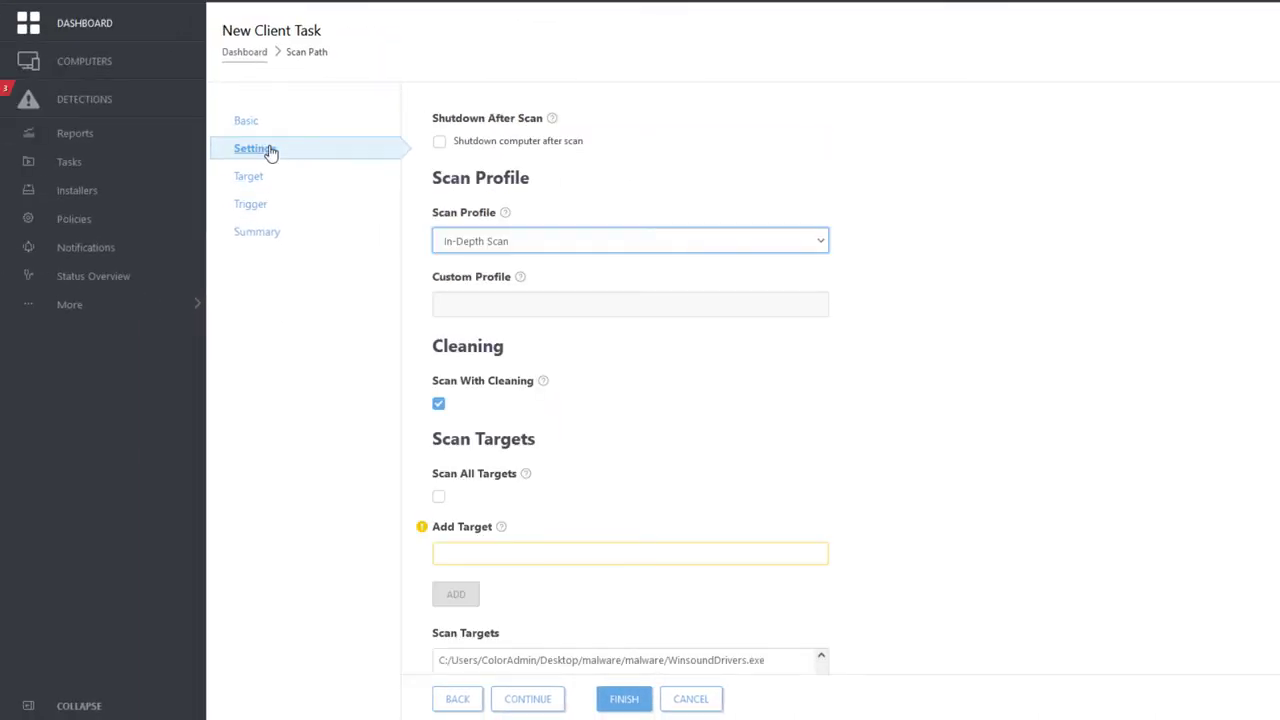
pyautogui.scroll(-2, 592, 415)
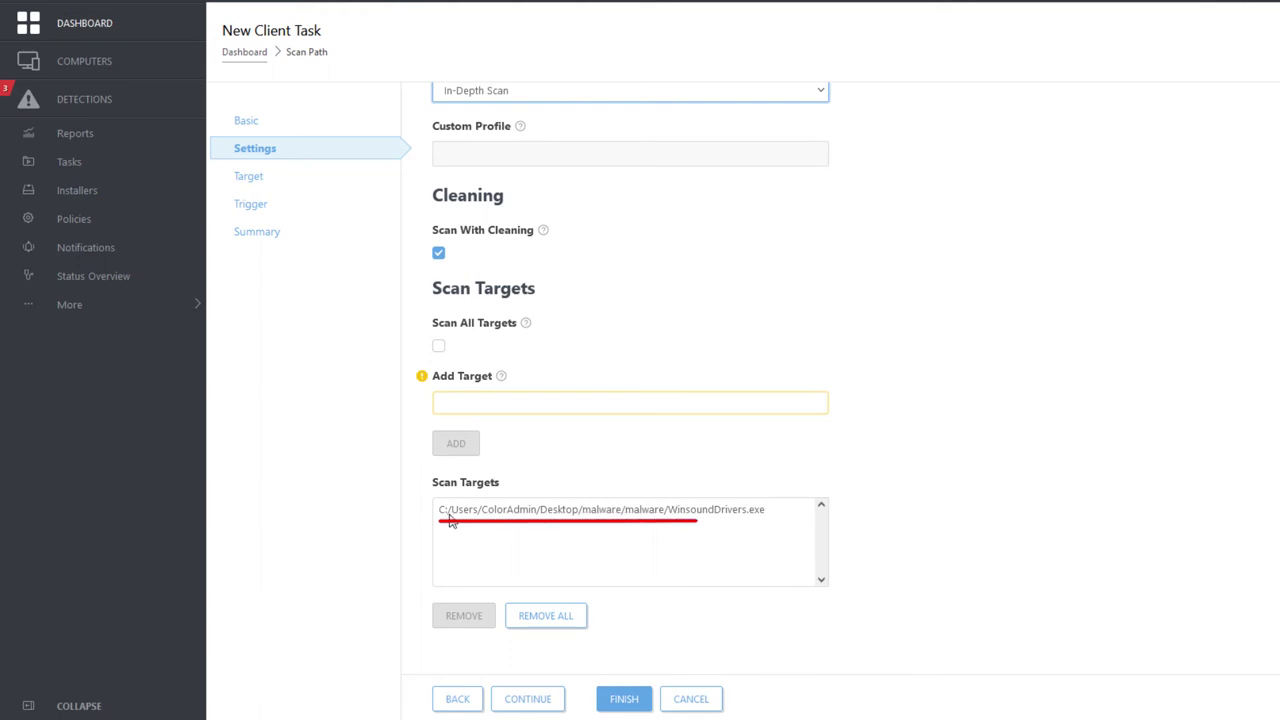
pyautogui.click(256, 179)
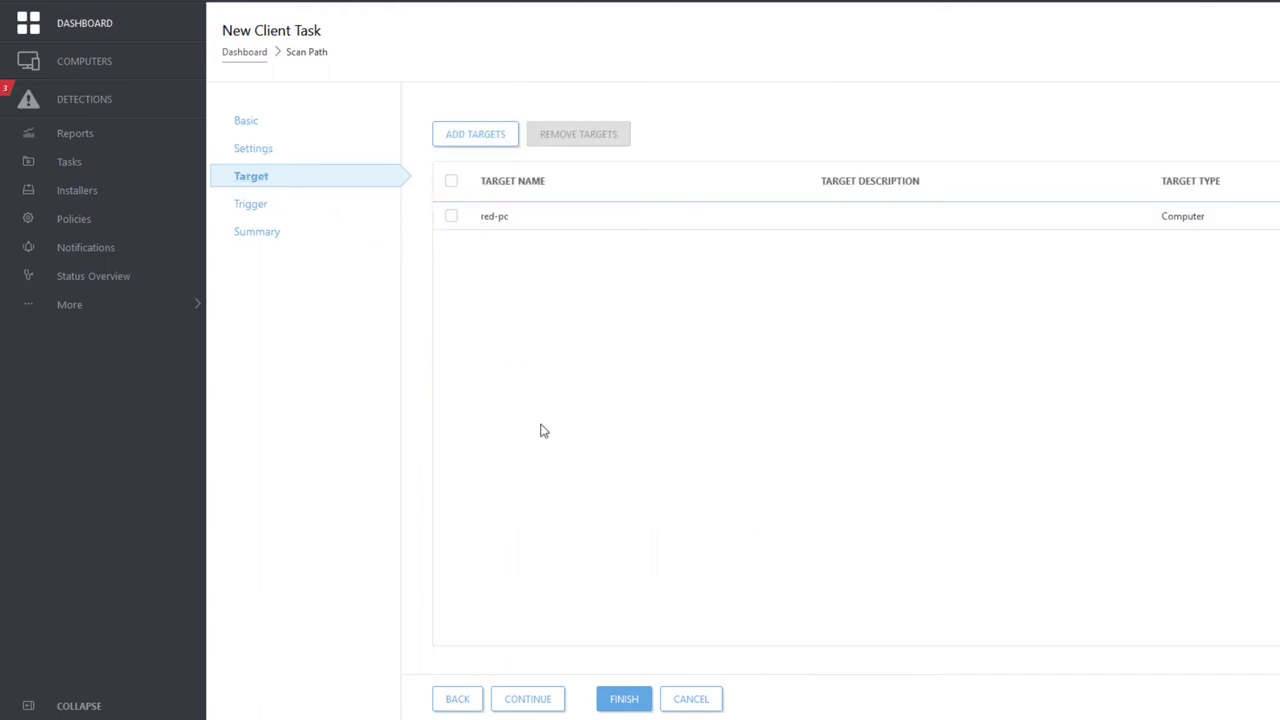
pyautogui.click(628, 700)
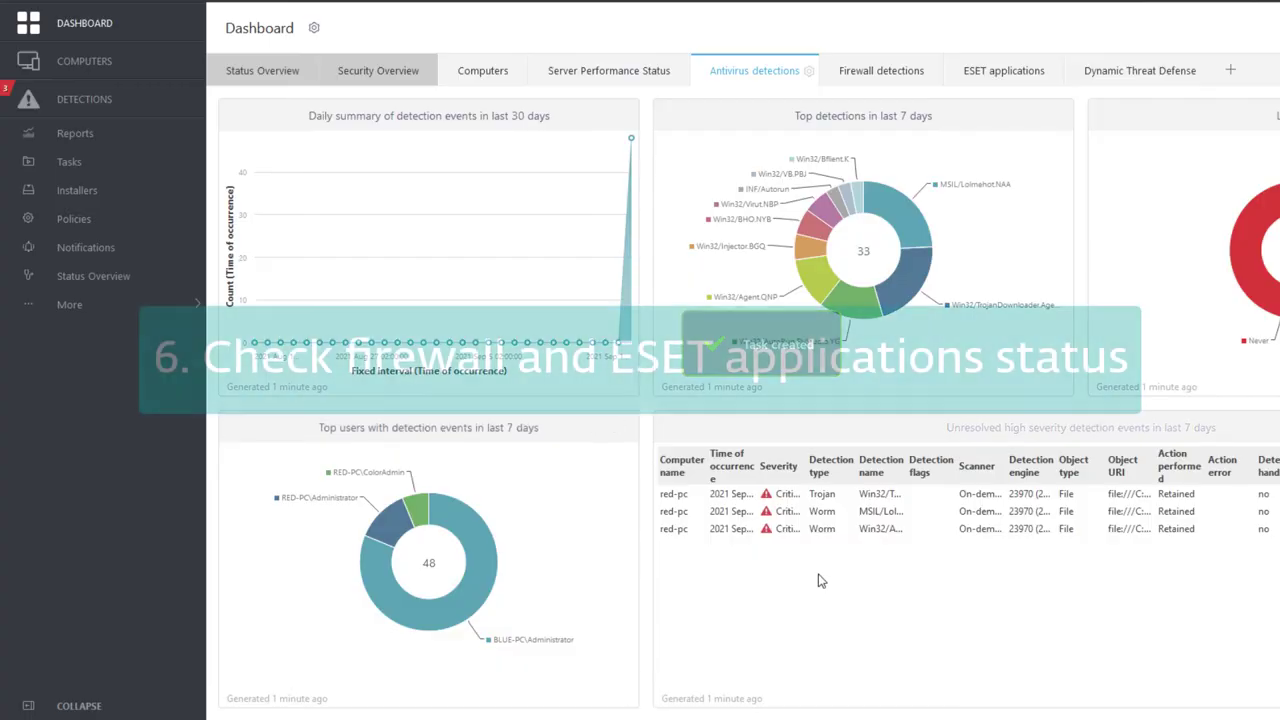
# Step: Check the firewall detection reports and the version status of the installed ESET applications
pyautogui.click(868, 78)
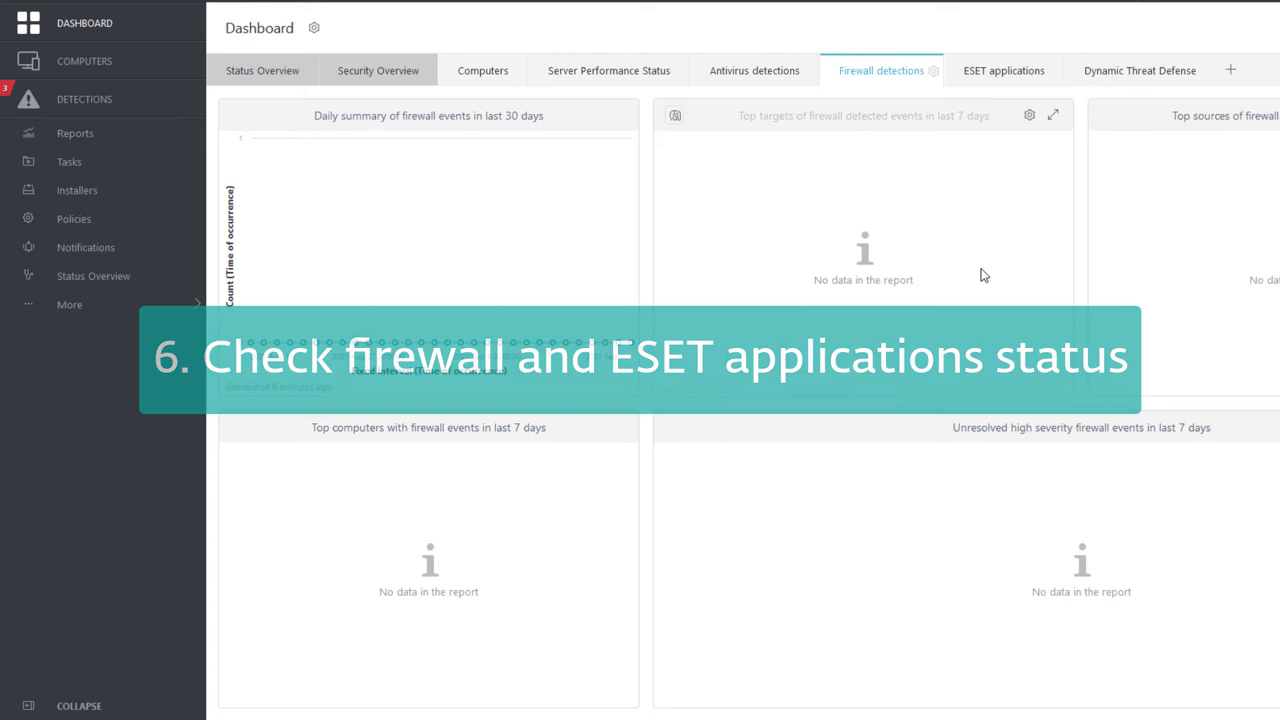
pyautogui.click(1000, 76)
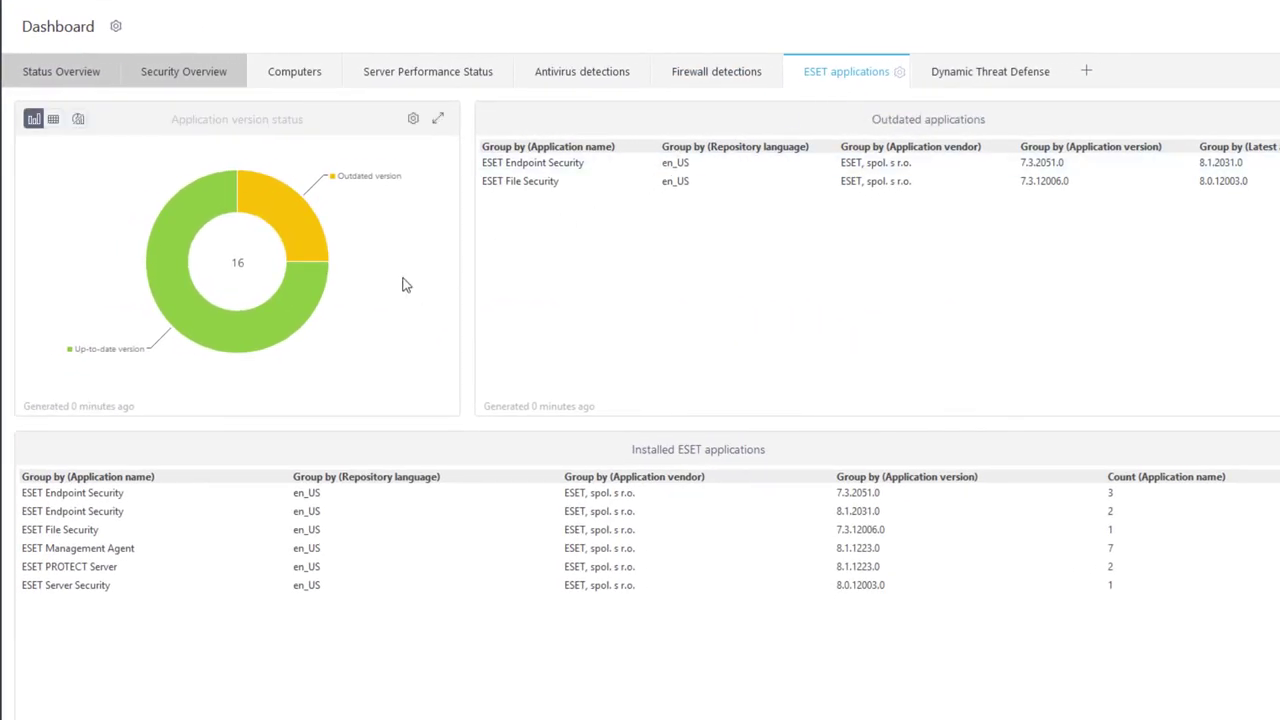
pyautogui.moveTo(293, 224)
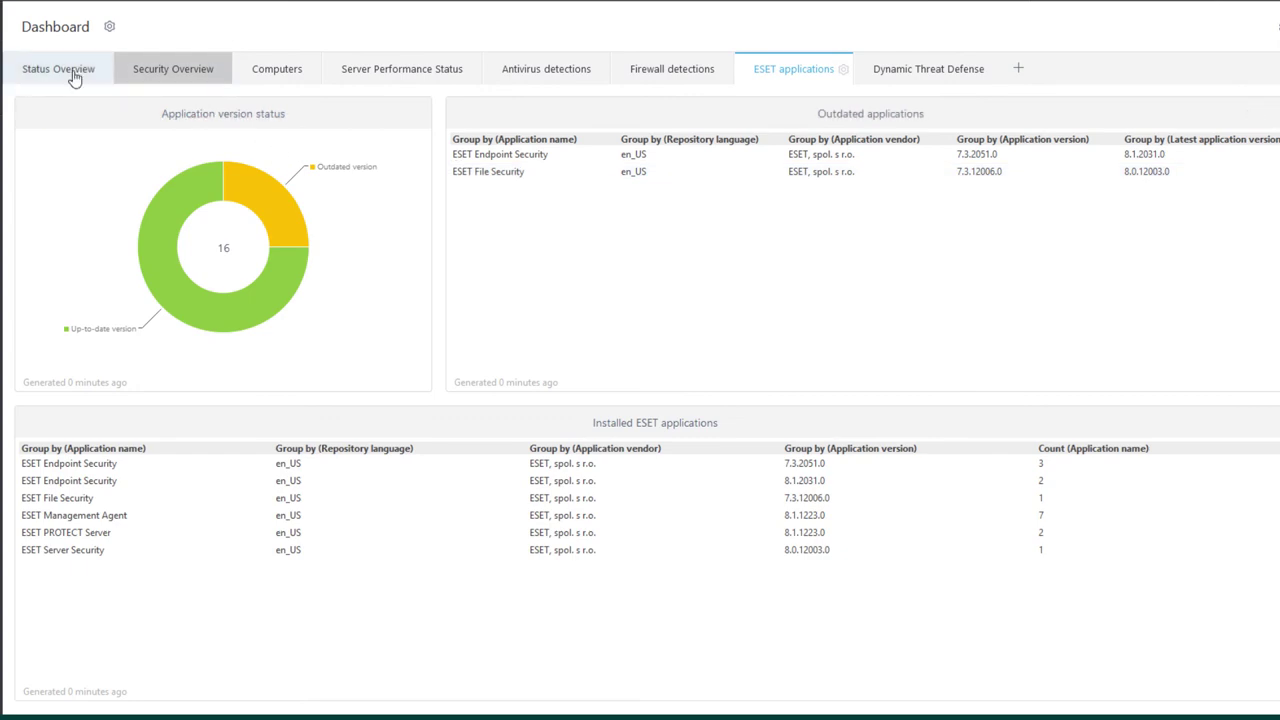
# Step: From the Status Overview's product version chart, start updating the outdated Endpoint products and select the 8.1.2031.0 en_US Windows package
pyautogui.click(73, 78)
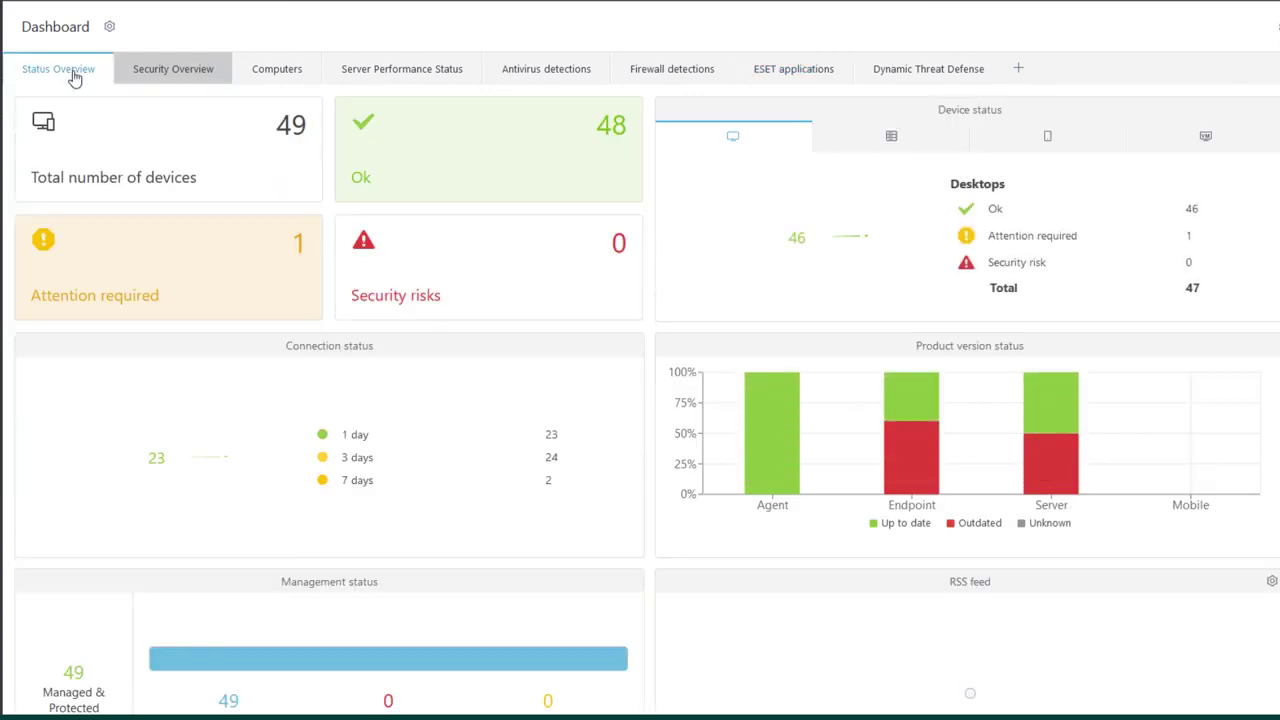
pyautogui.moveTo(910, 448)
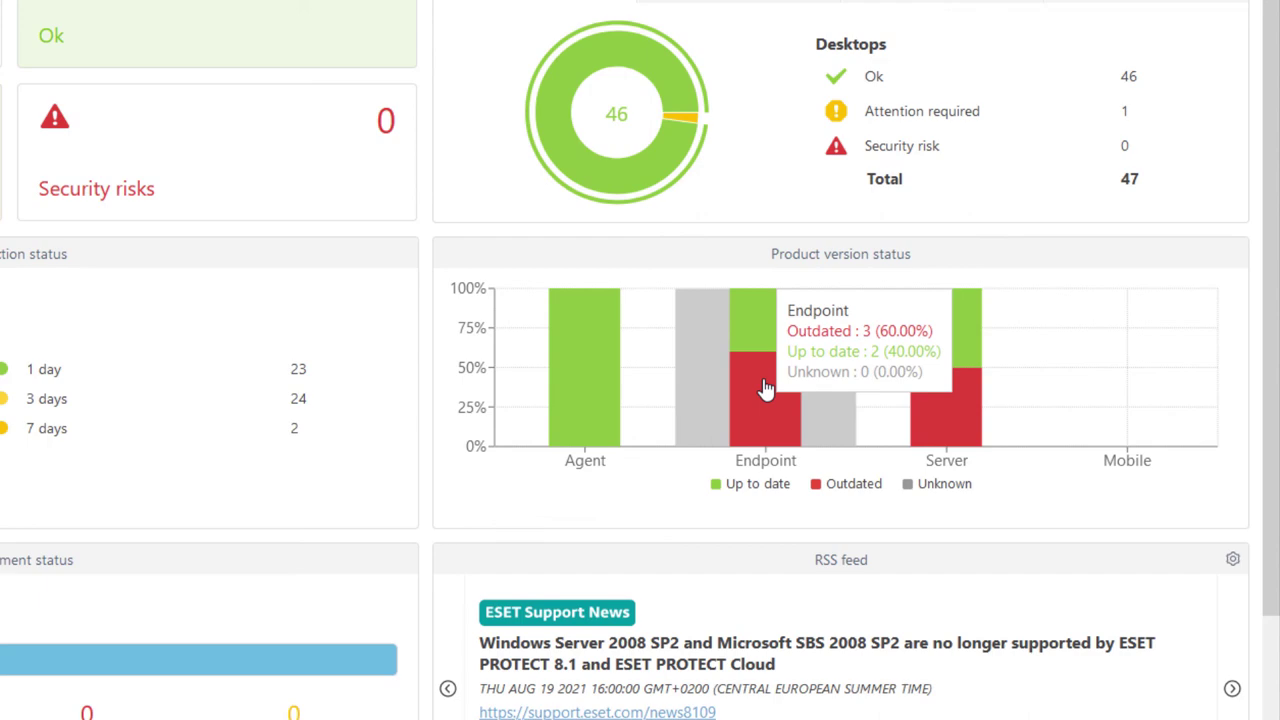
pyautogui.click(765, 388)
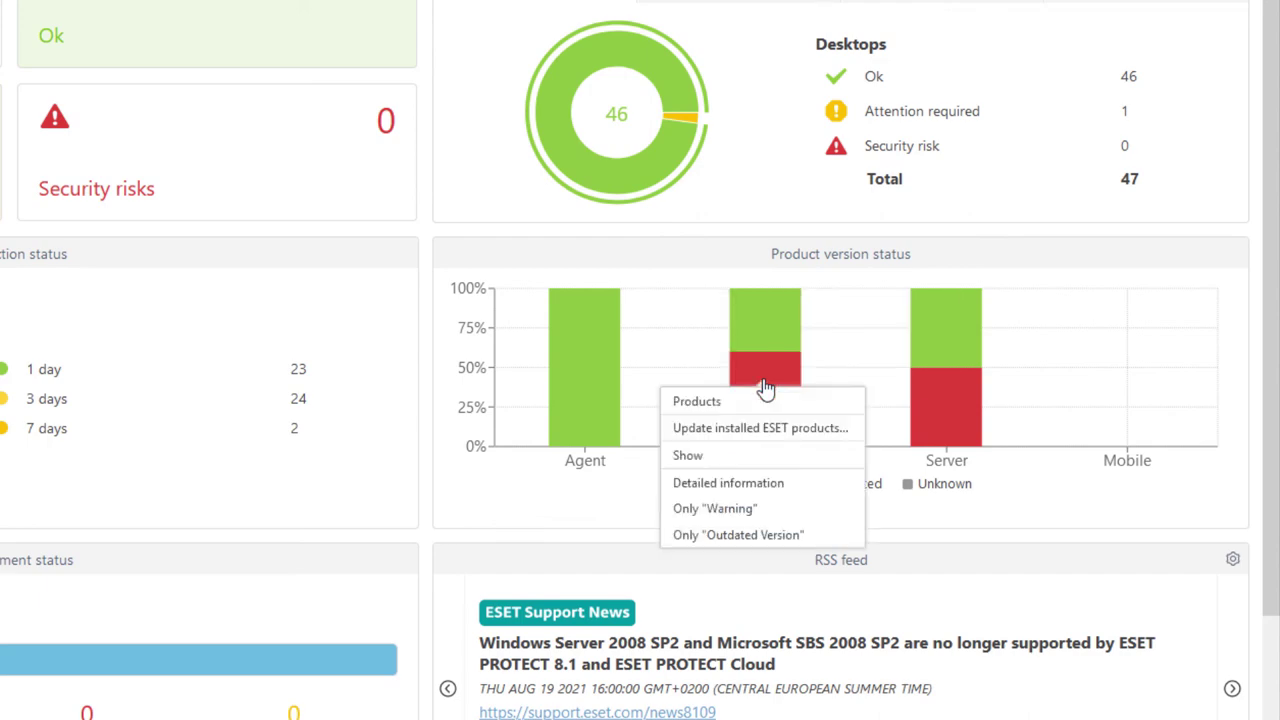
pyautogui.click(846, 438)
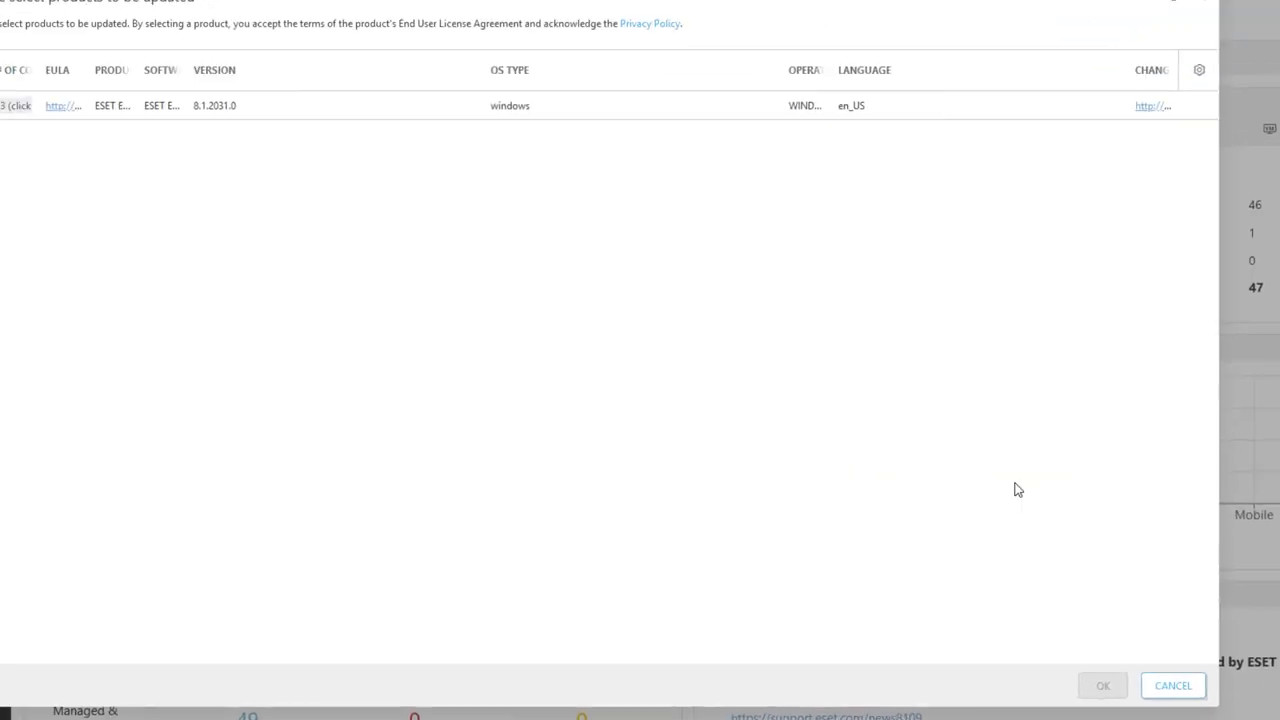
pyautogui.moveTo(118, 99); pyautogui.dragTo(187, 100)
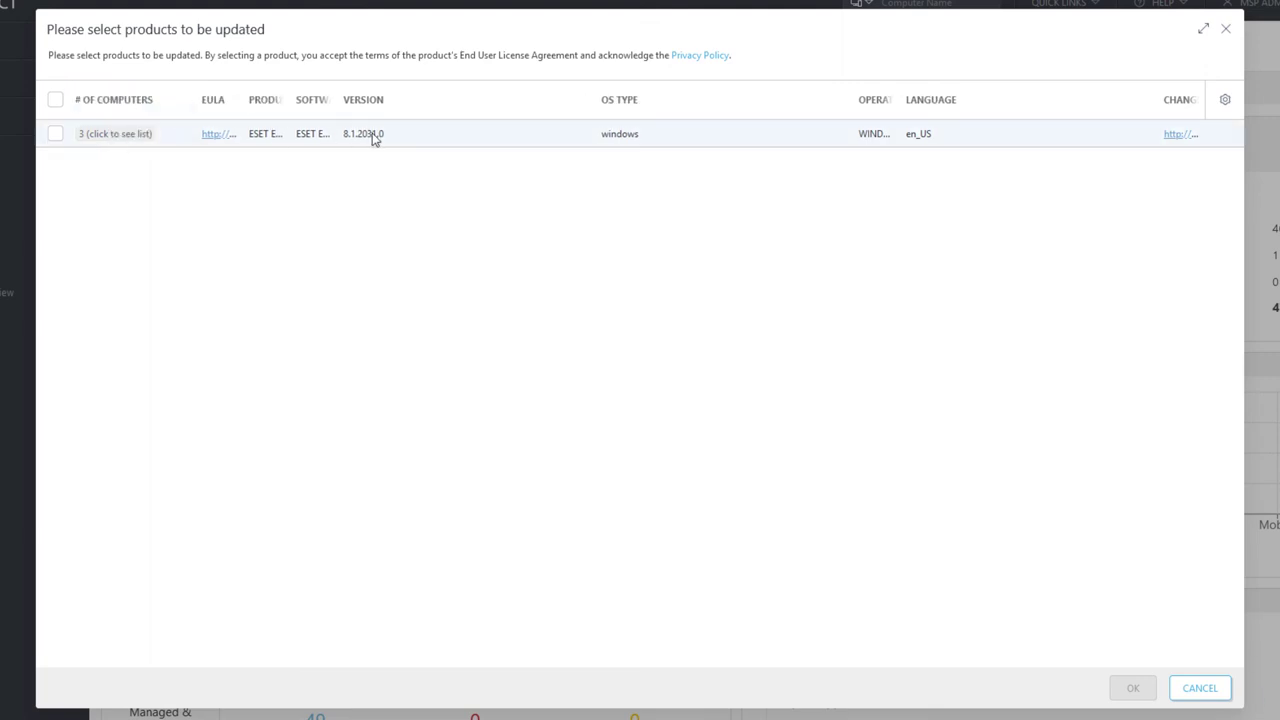
pyautogui.click(55, 137)
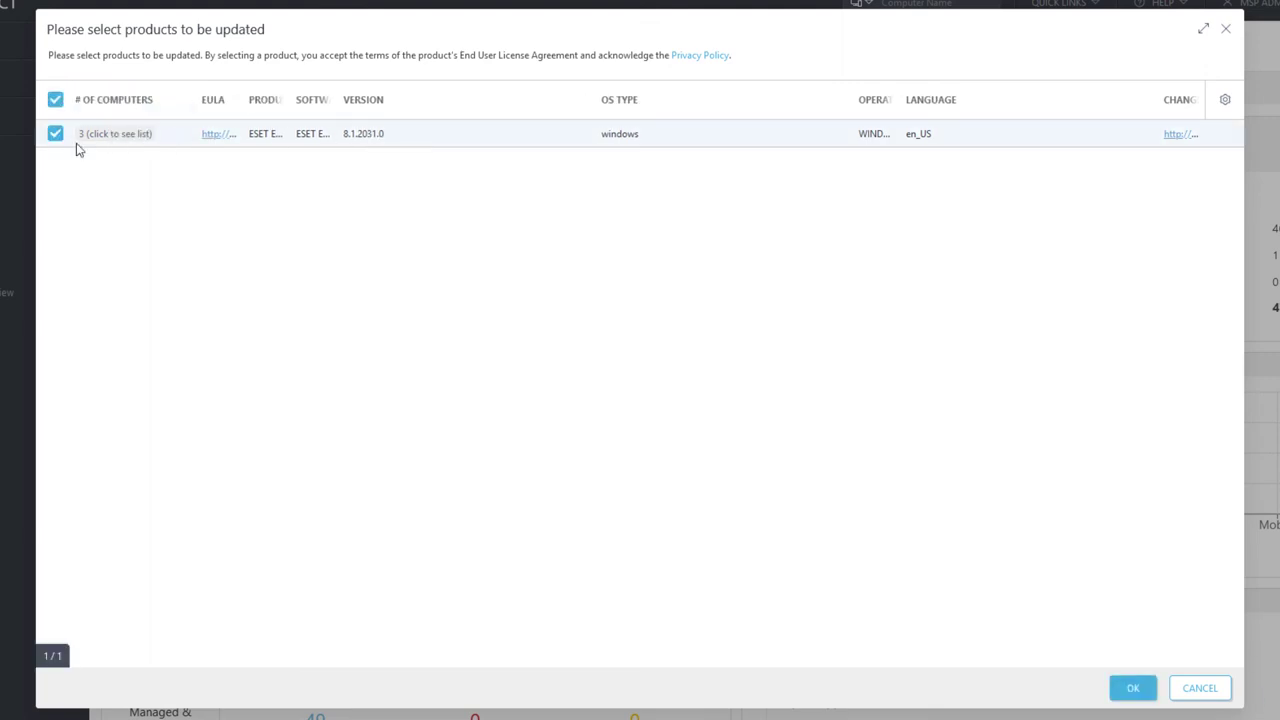
# Step: Confirm the product update with automatic reboot allowed when needed, and refresh the Status Overview dashboard
pyautogui.click(1133, 689)
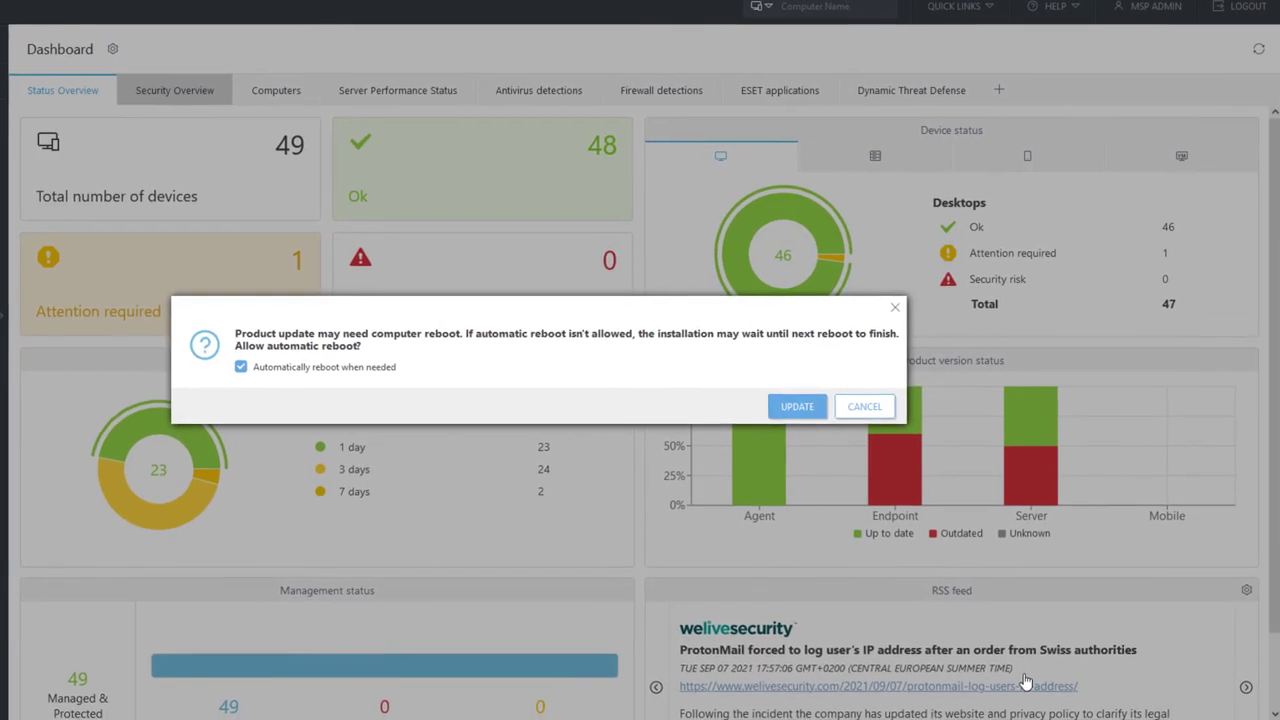
pyautogui.click(795, 406)
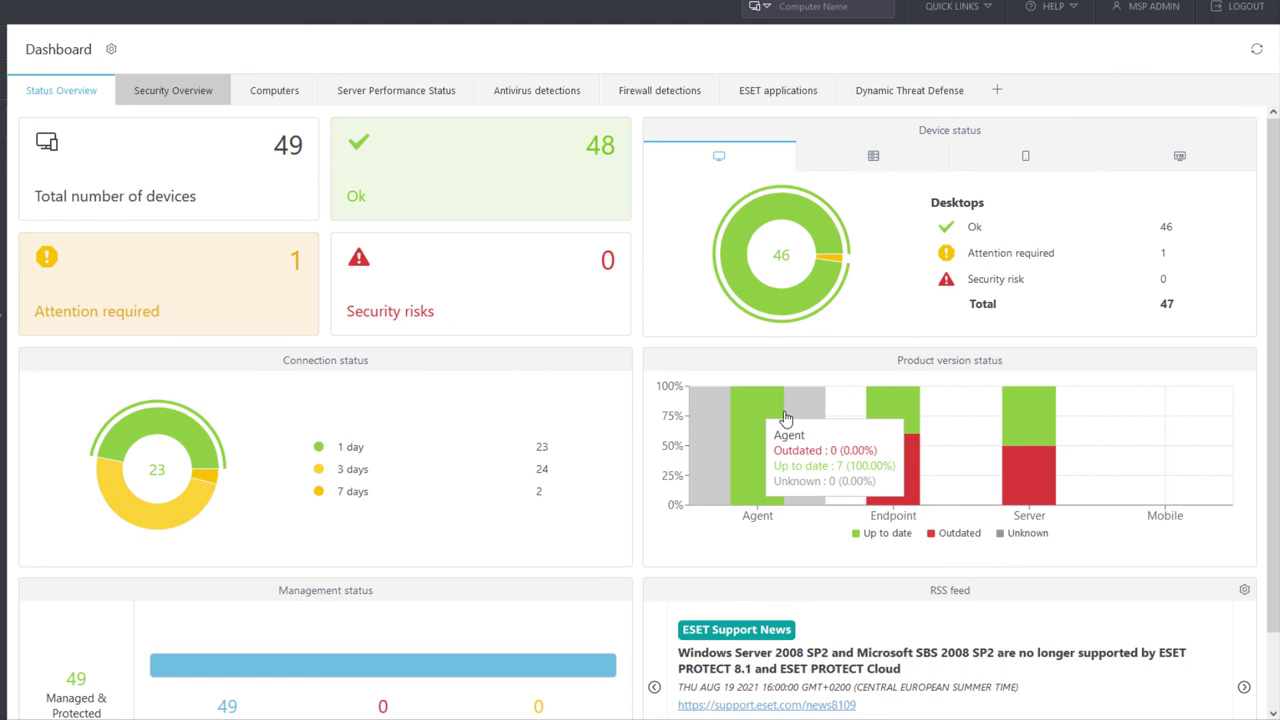
pyautogui.click(1259, 52)
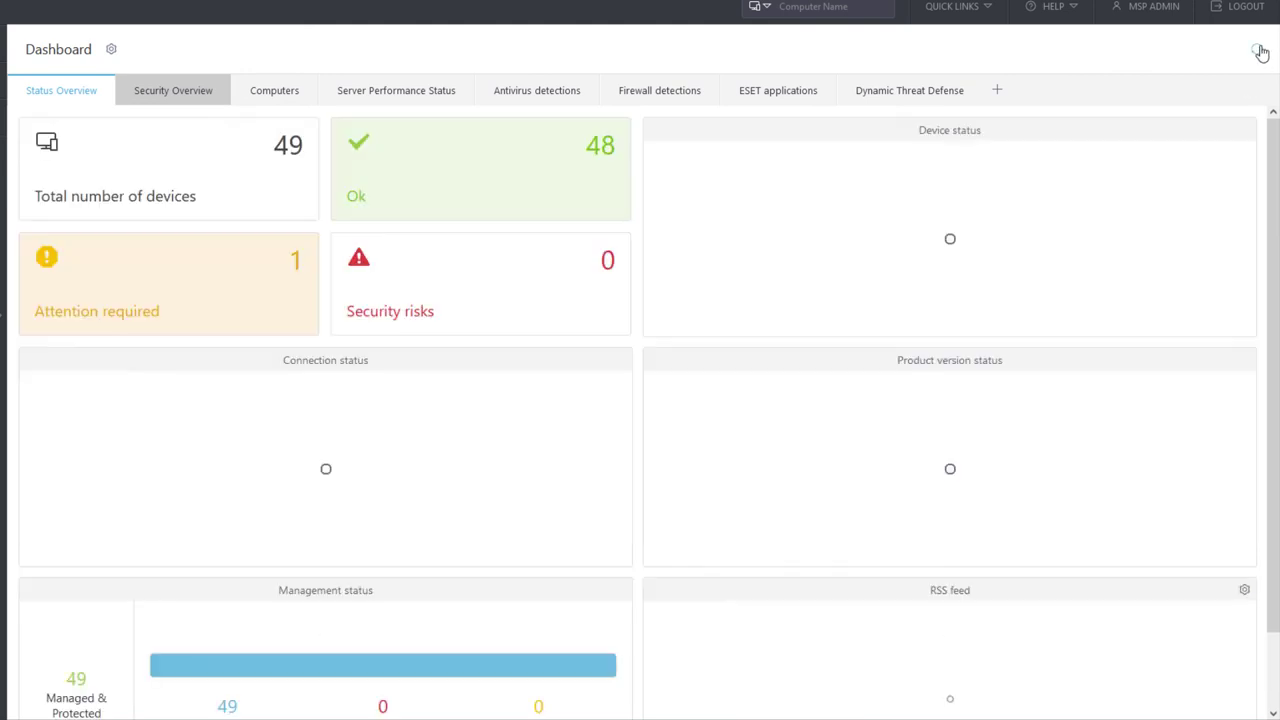